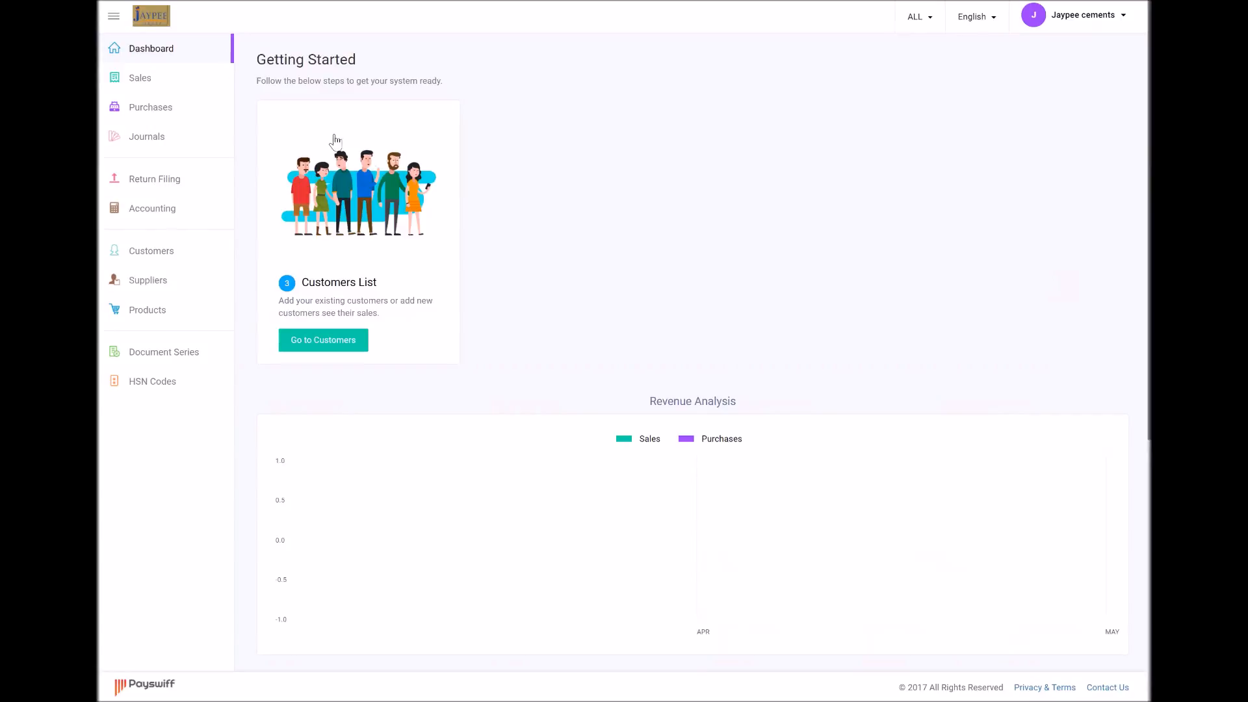
Open the Suppliers List from the left sidebar
left_click(152, 292)
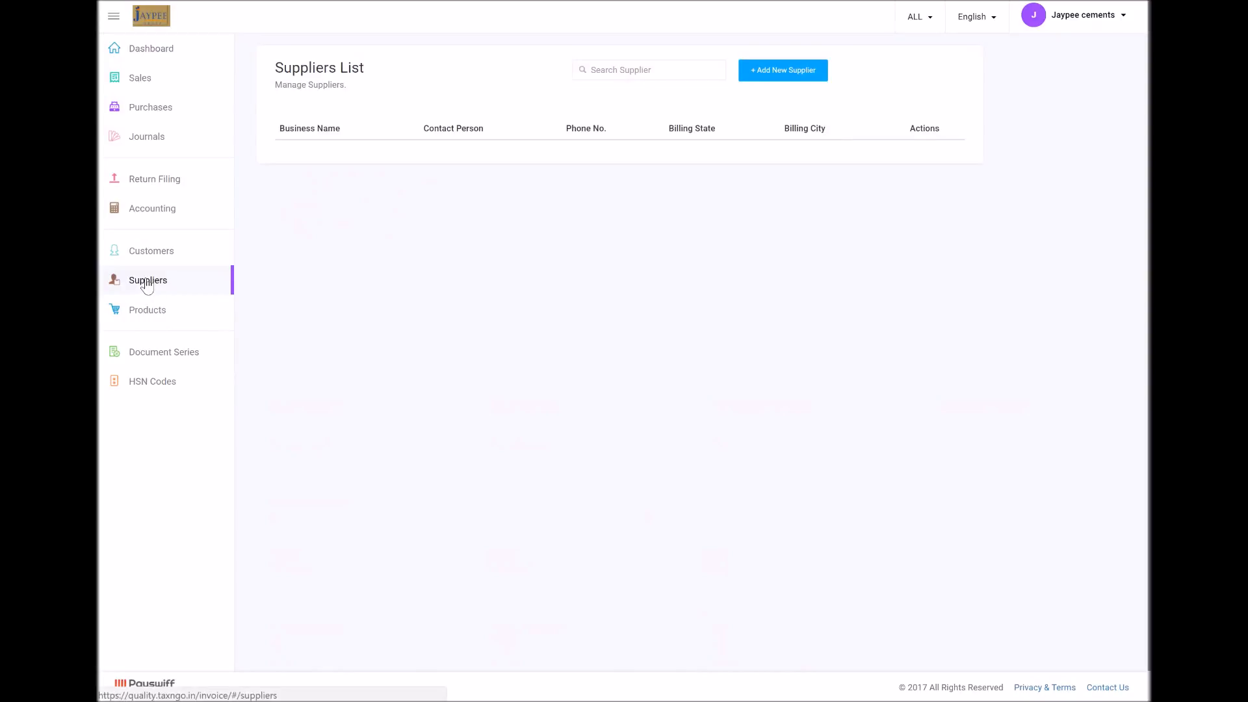
Start a new Business-type supplier named 'ABC Limited' and enter its GSTIN
left_click(806, 70)
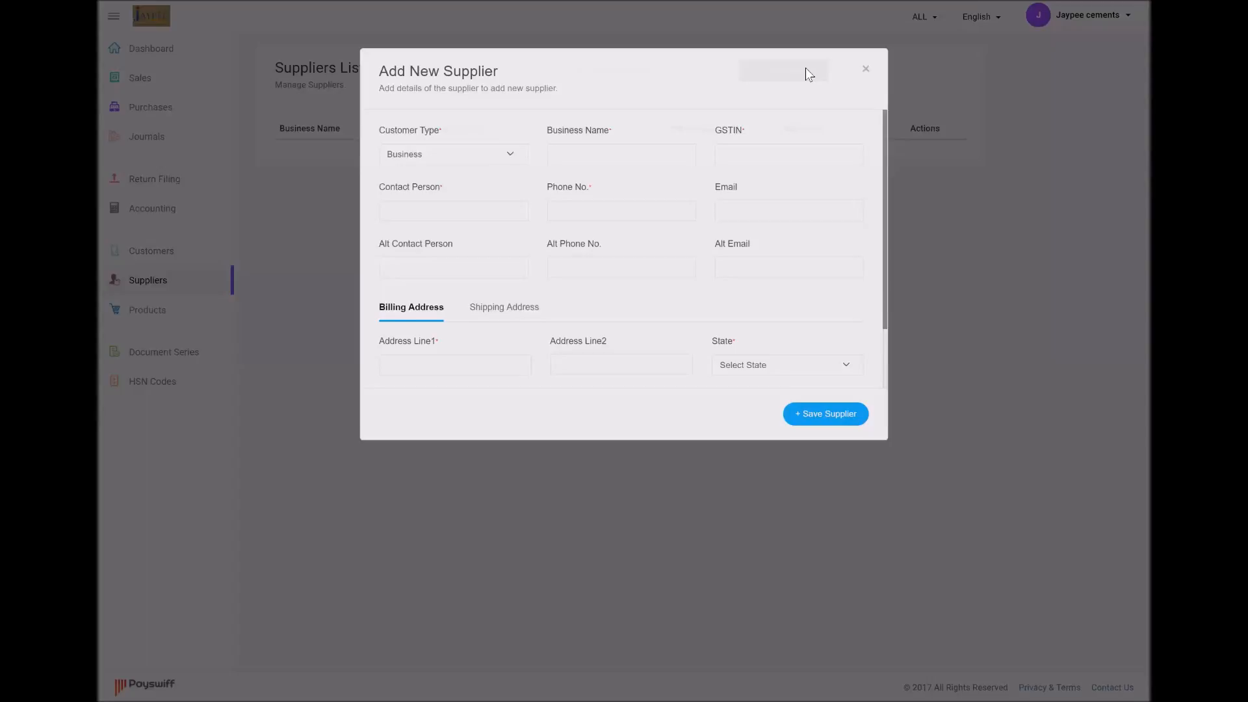
mouse_move(884, 290)
left_mouse_down()
mouse_move(887, 325)
mouse_move(880, 303)
left_mouse_up()
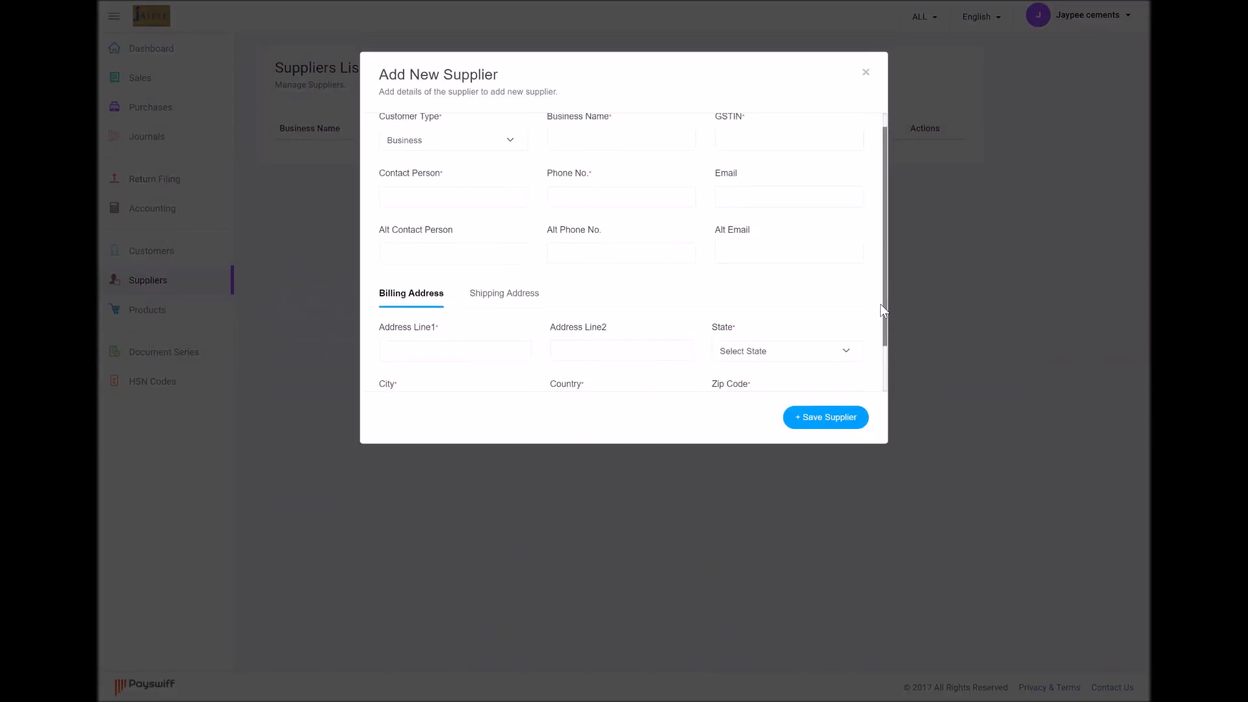
left_click(449, 149)
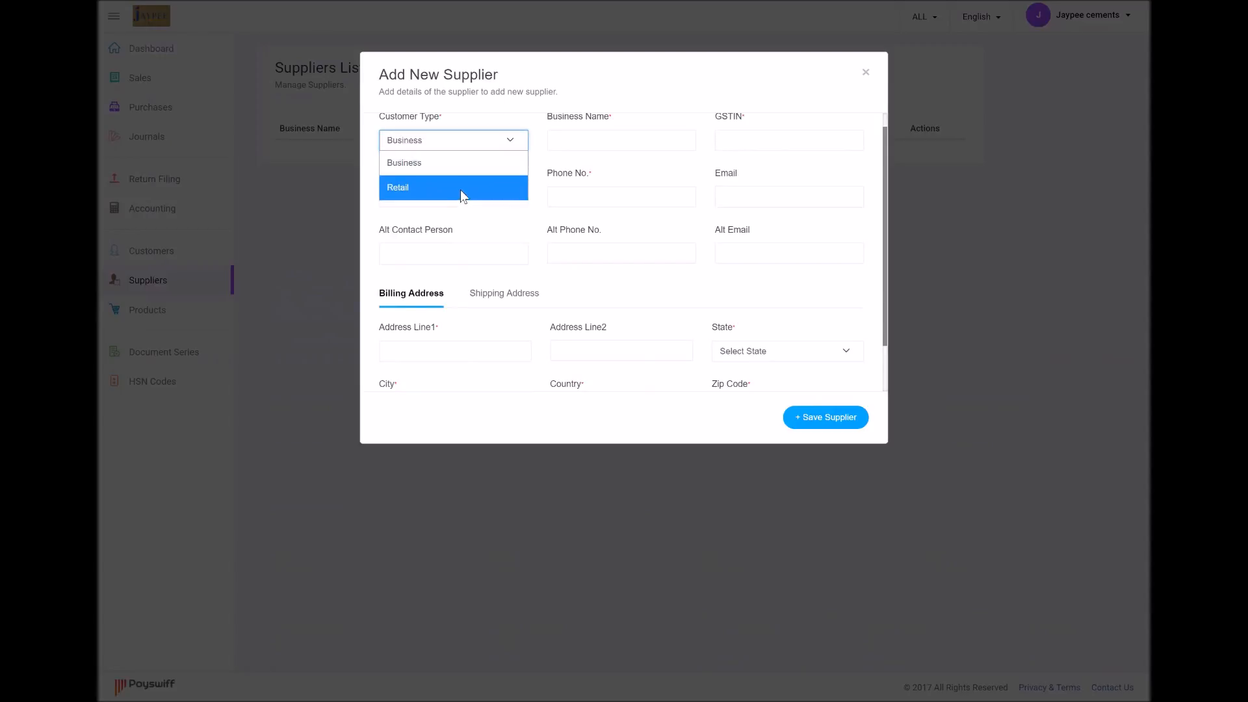
left_click(470, 160)
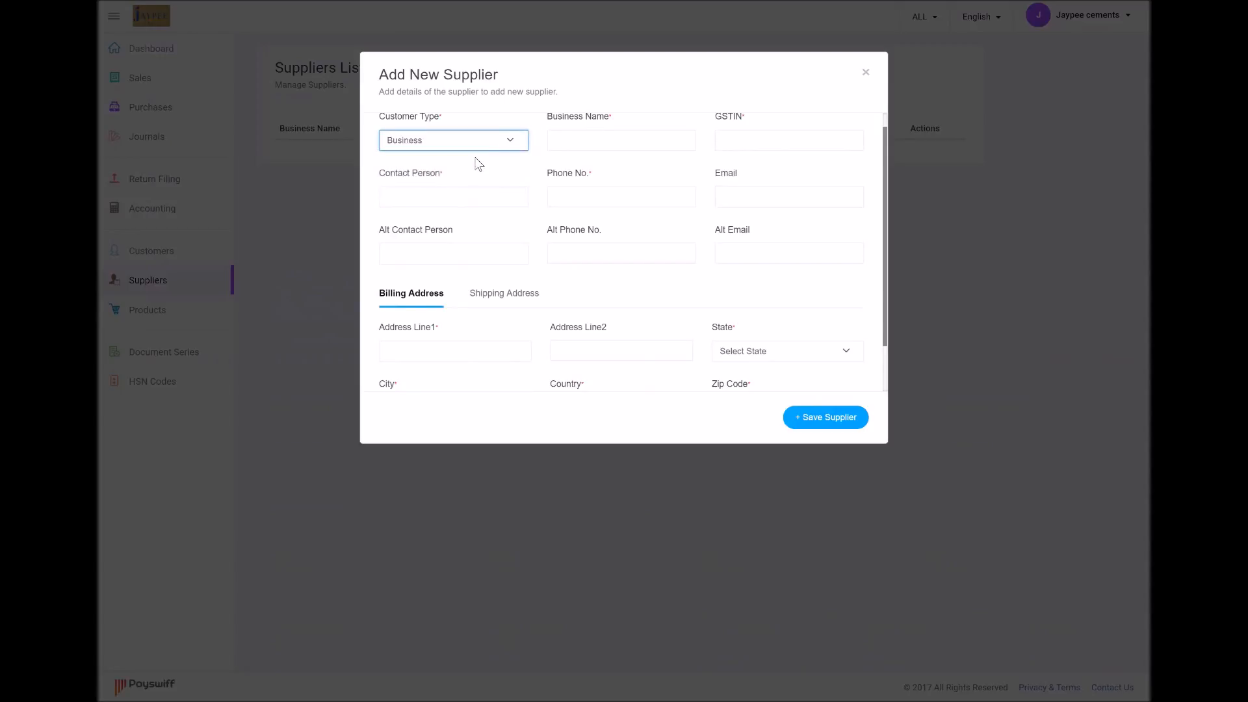
left_click(594, 141)
type("ABC Li")
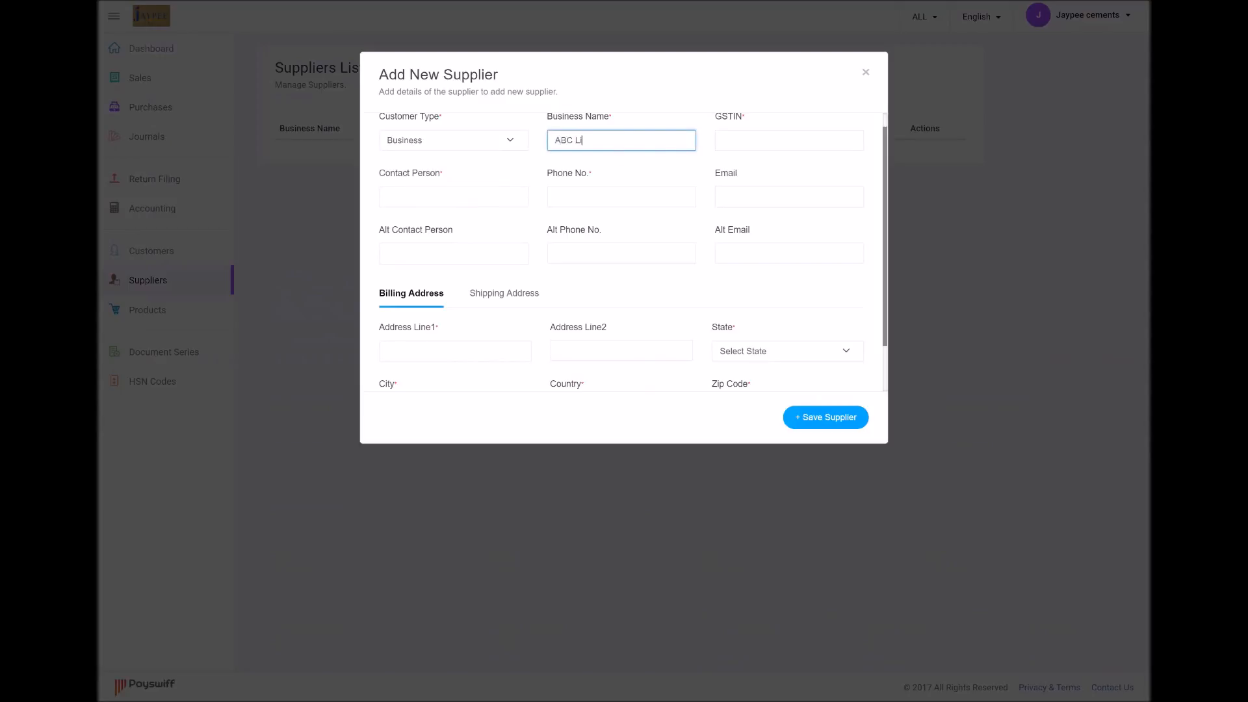
type("mited")
left_click(831, 139)
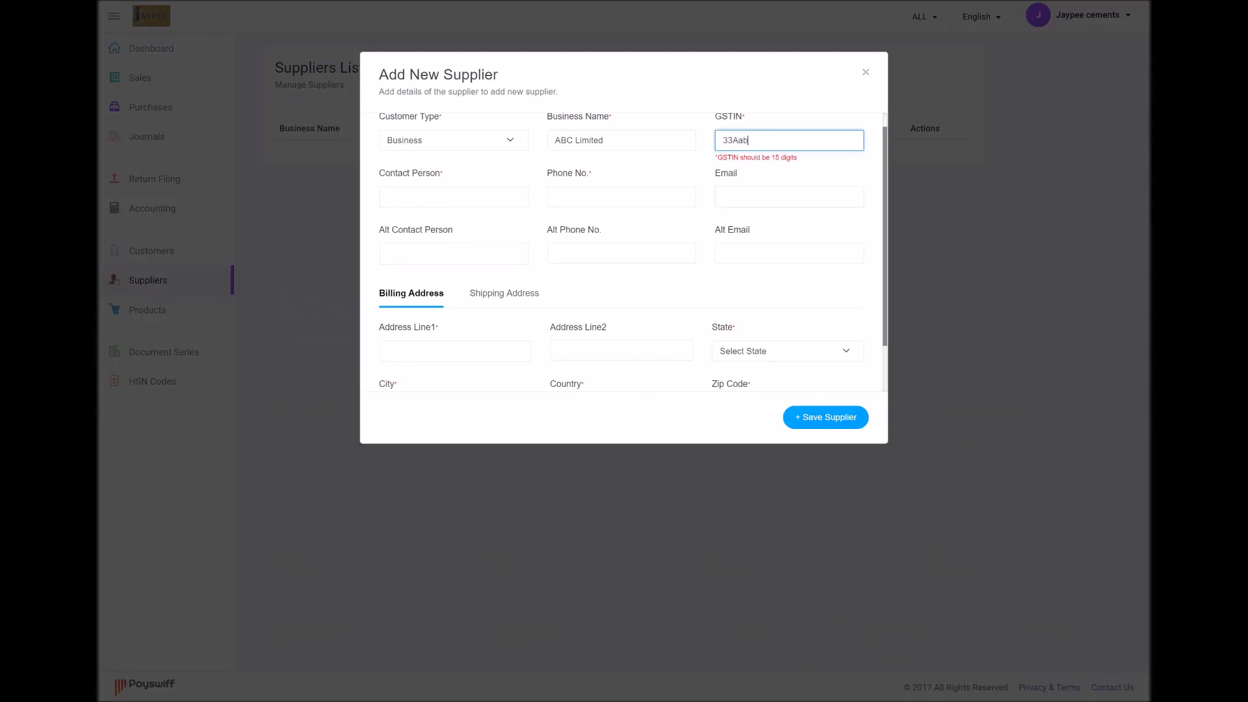
Set the supplier's billing address state to Assam - AS
key("Tab")
key("Tab")
key("Tab")
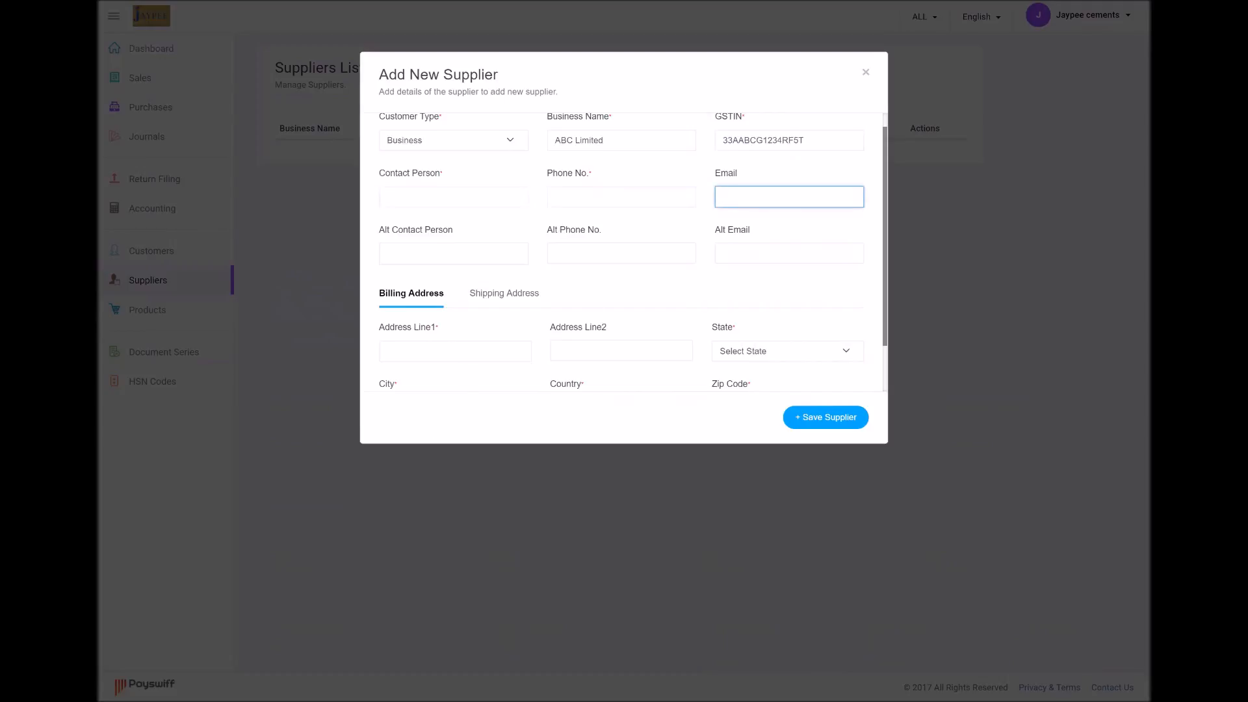
scroll(466, 364, "down", 2)
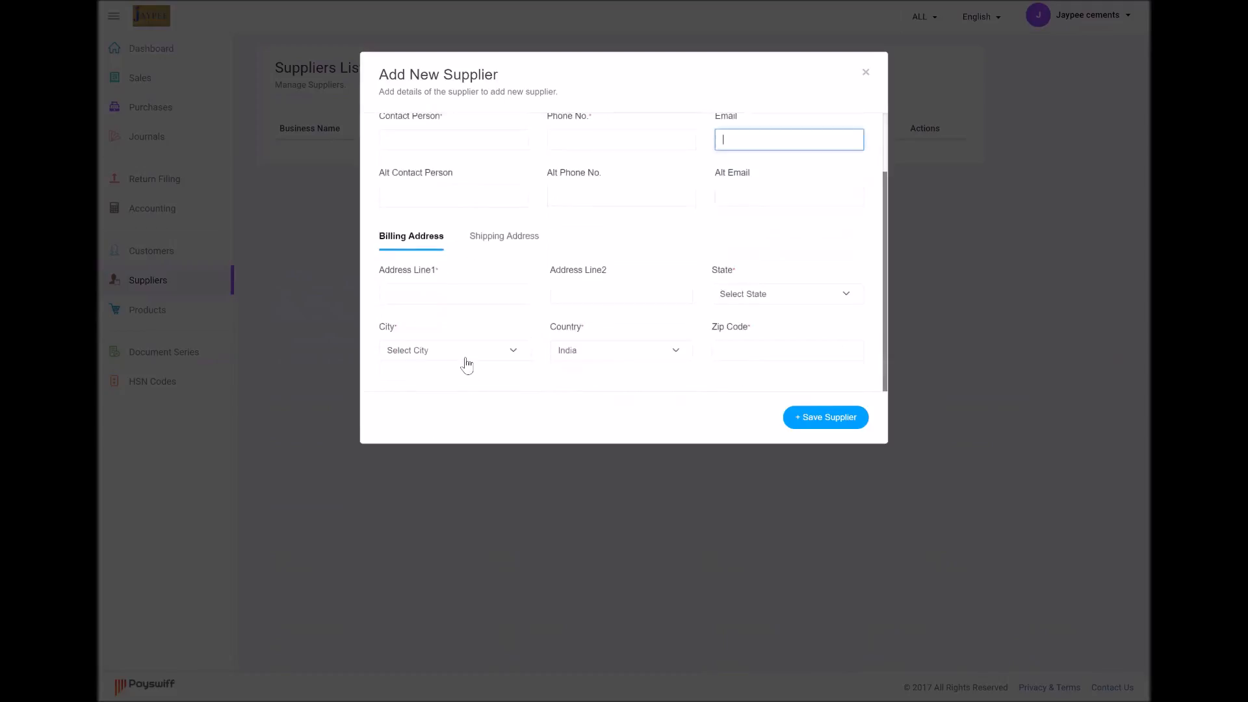
left_click(781, 310)
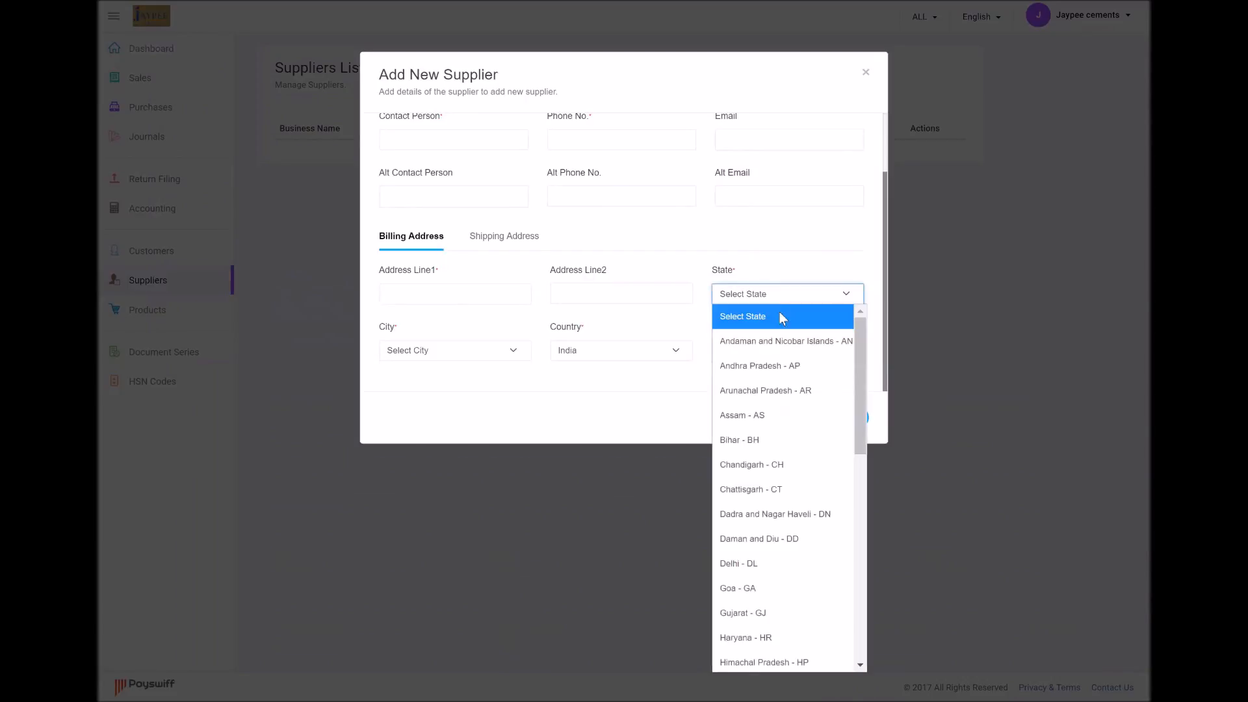
left_click(778, 420)
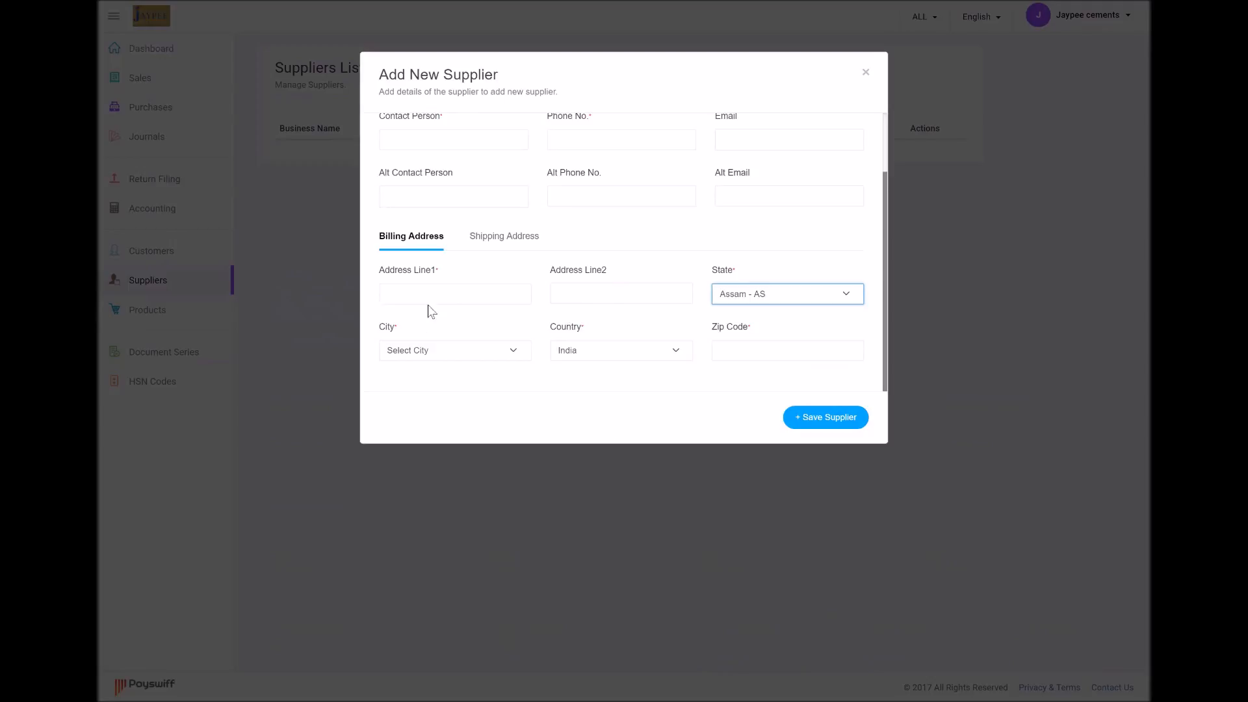
Enter the contact person's name and phone number for the supplier
scroll(646, 173, "up", 2)
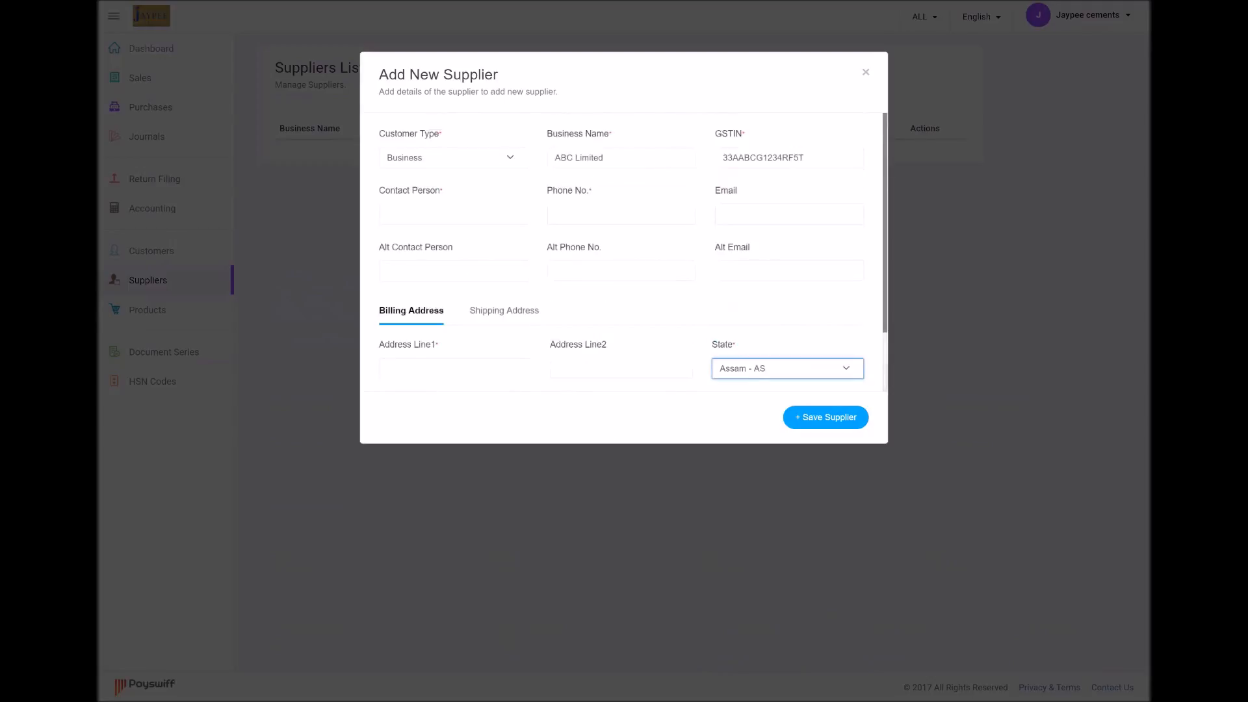
left_click(416, 210)
type("nIKITA")
key("BackSpace")
key("BackSpace")
key("BackSpace")
key("BackSpace")
key("BackSpace")
key("BackSpace")
type("n")
key("BackSpace")
type("Nirav")
key("Tab")
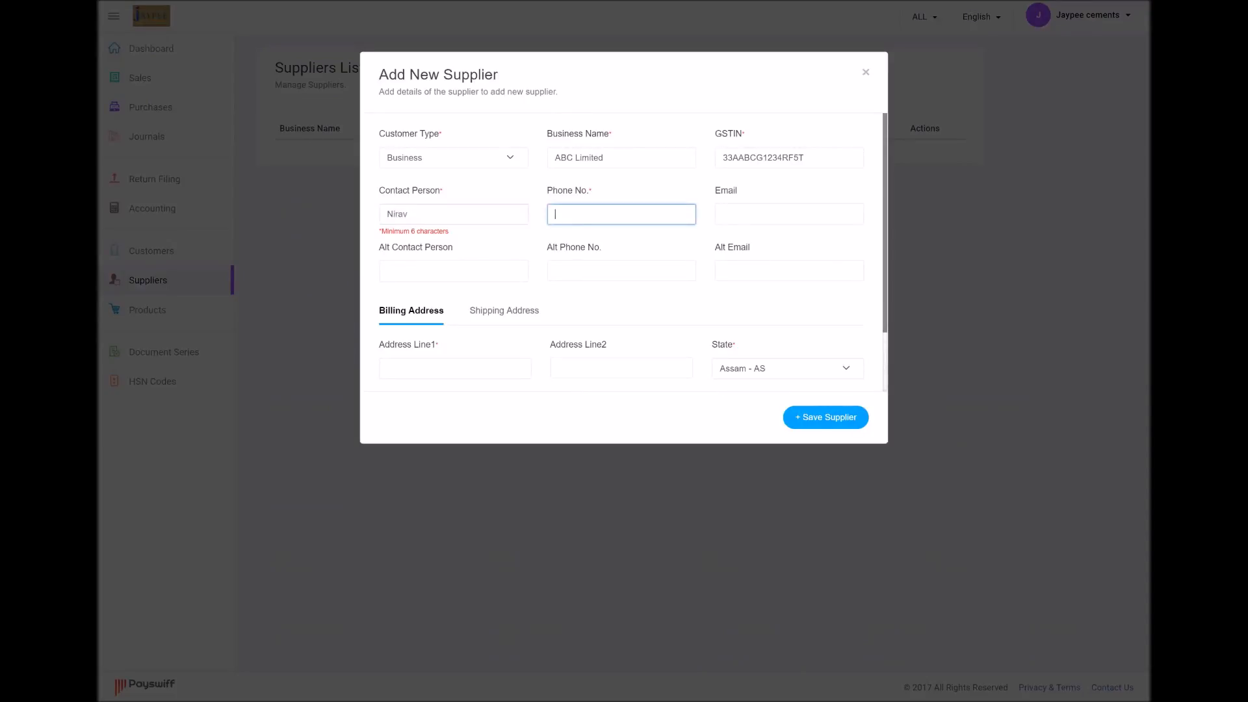
key("Tab")
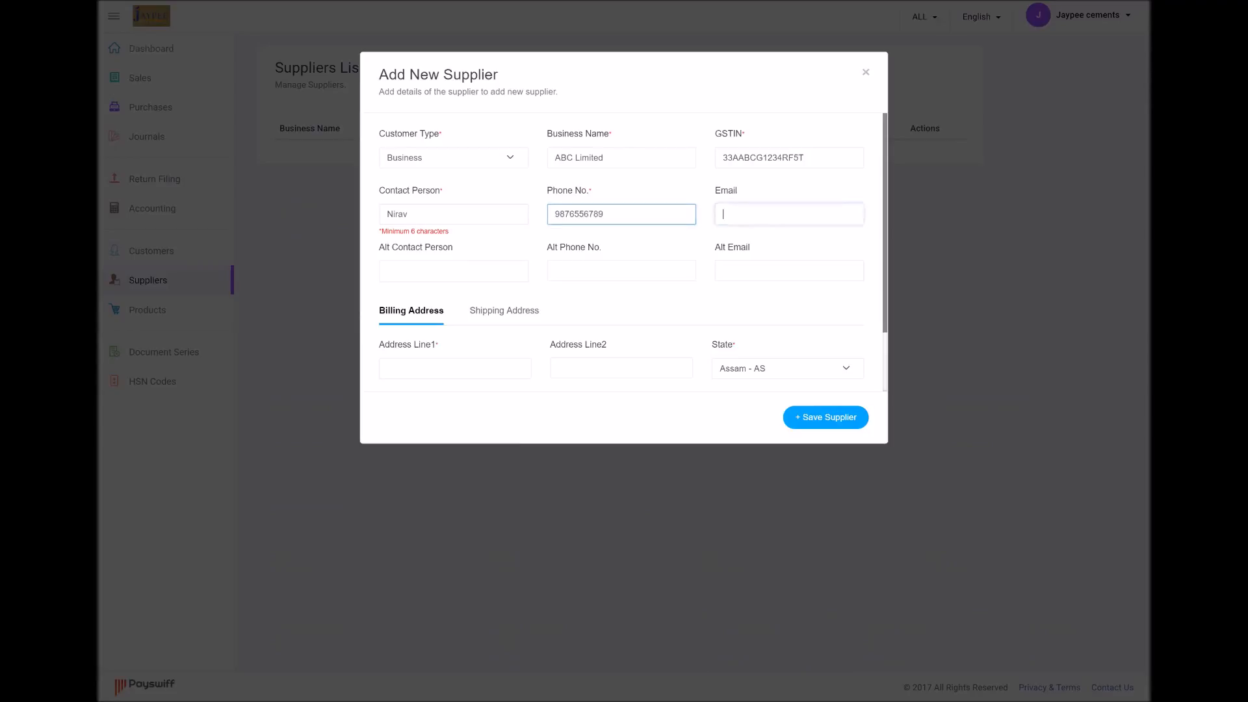
left_click(423, 214)
type("R")
Fill the billing address with 'Line1', 'Line2', city Bongaigaon and a 6-digit zip code
scroll(455, 254, "down", 2)
left_click(455, 294)
type("Line1")
key("Tab")
type("Line2")
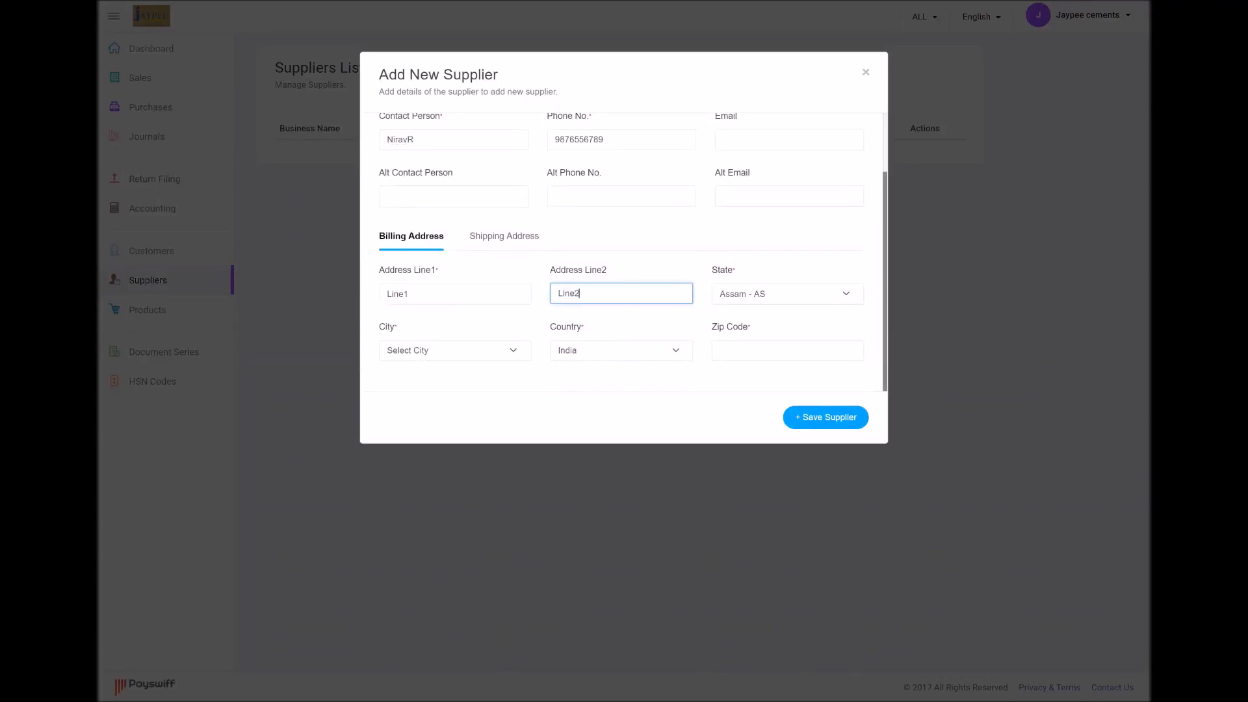
left_click(454, 353)
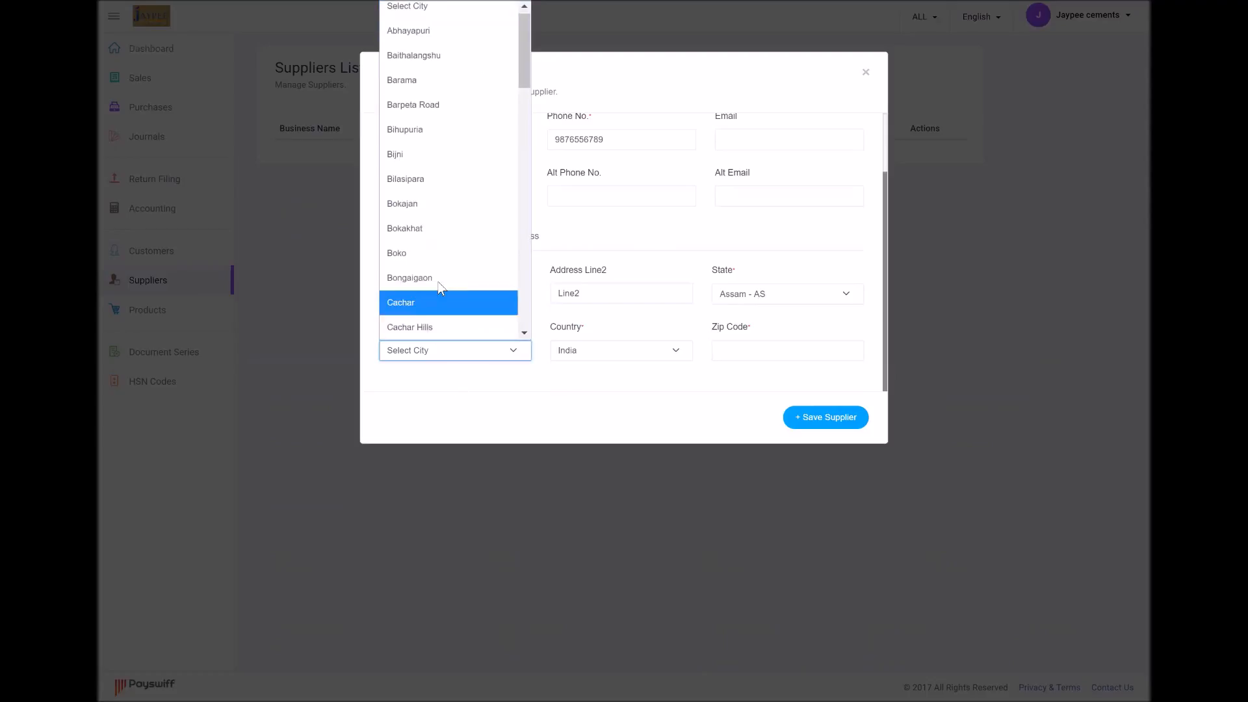
left_click(447, 280)
left_click(767, 352)
type("4000")
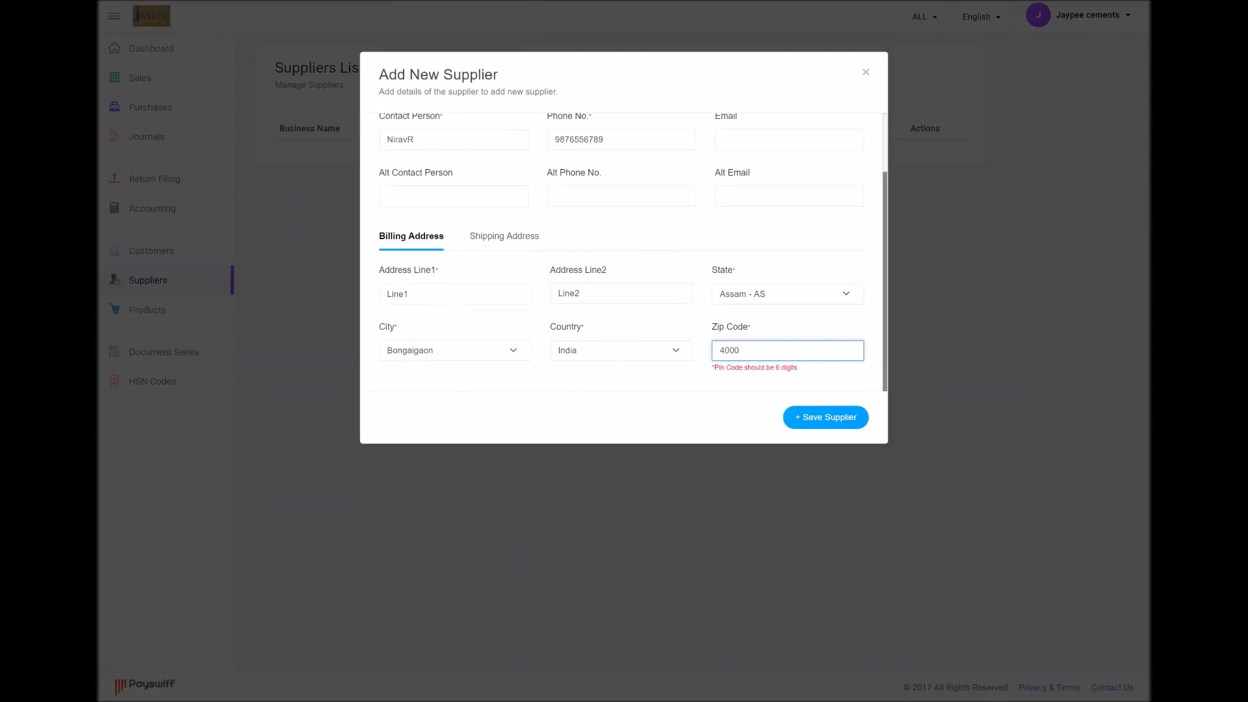
type("01")
Keep the shipping address copied from the billing address
left_click(502, 237)
left_click(503, 237)
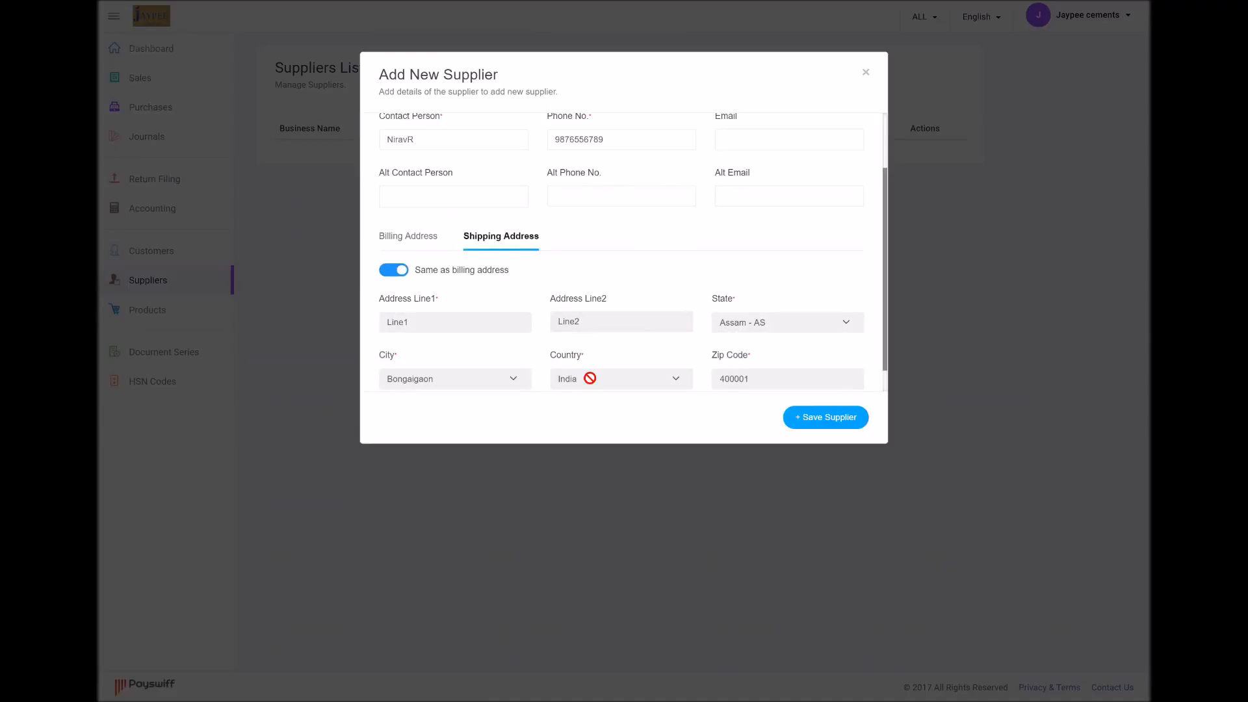
scroll(632, 342, "down", 1)
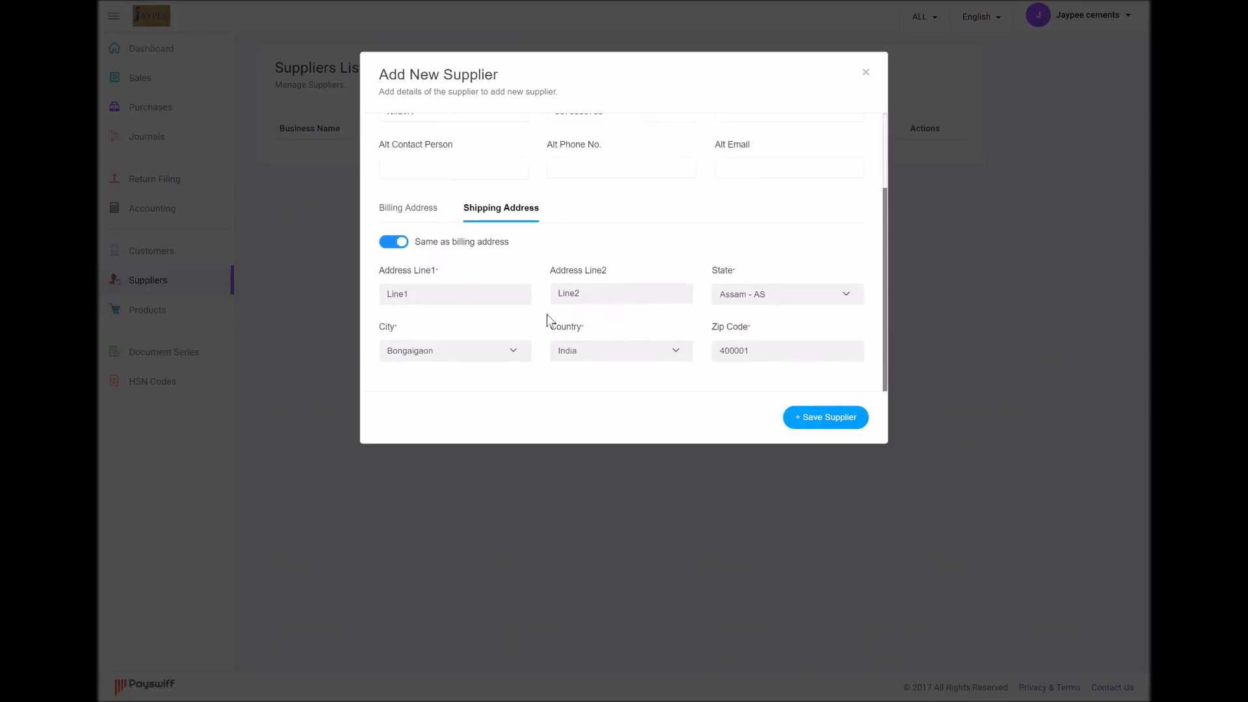
left_click(393, 245)
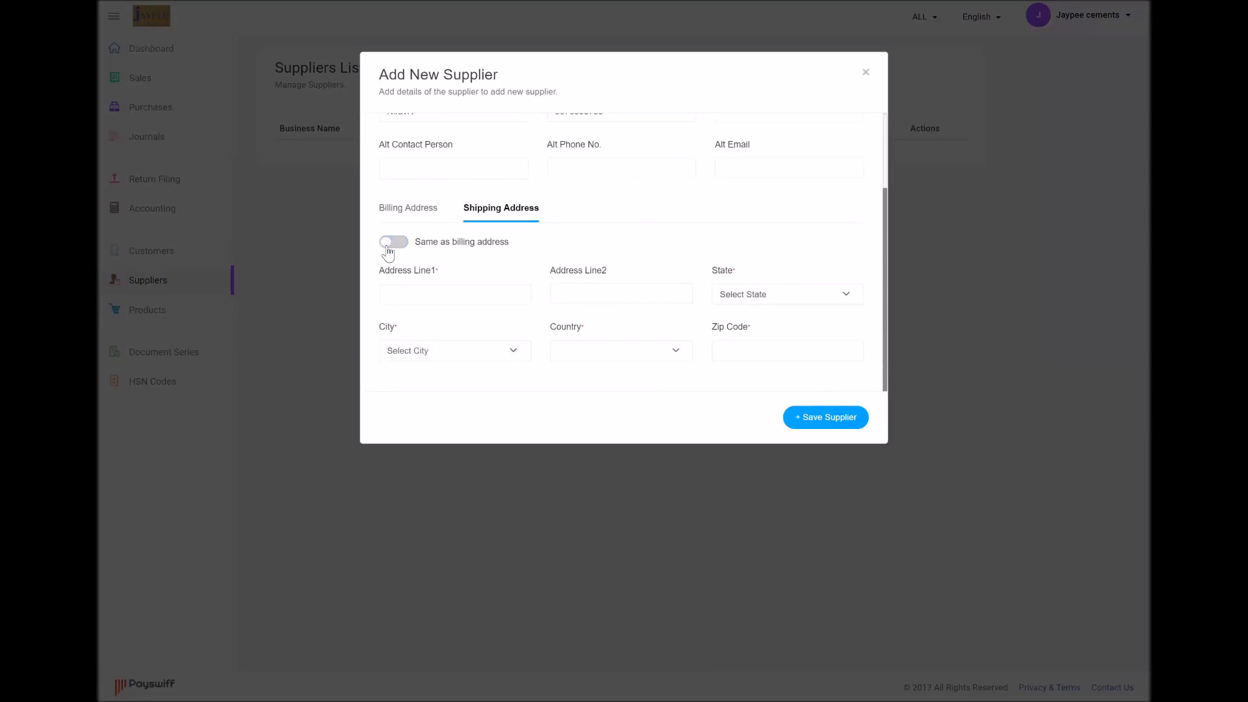
left_click(394, 246)
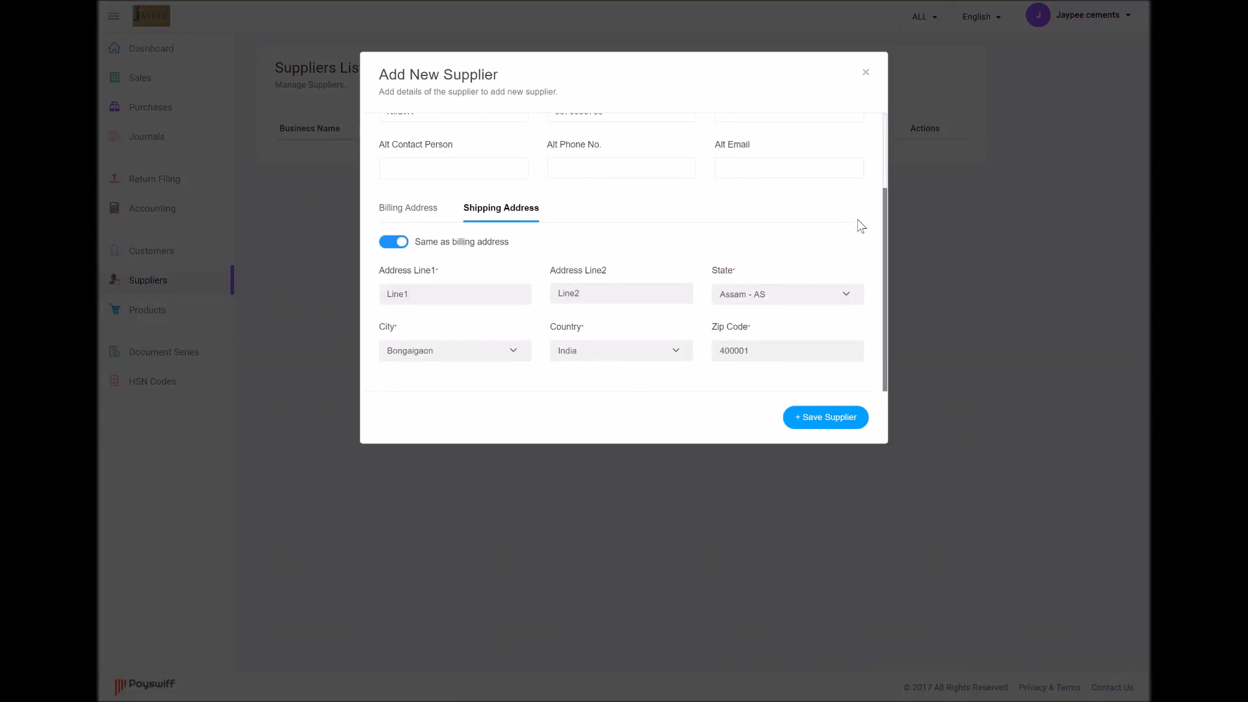
Save supplier ABC Limited to the Suppliers List
scroll(859, 223, "up", 4)
left_click(821, 424)
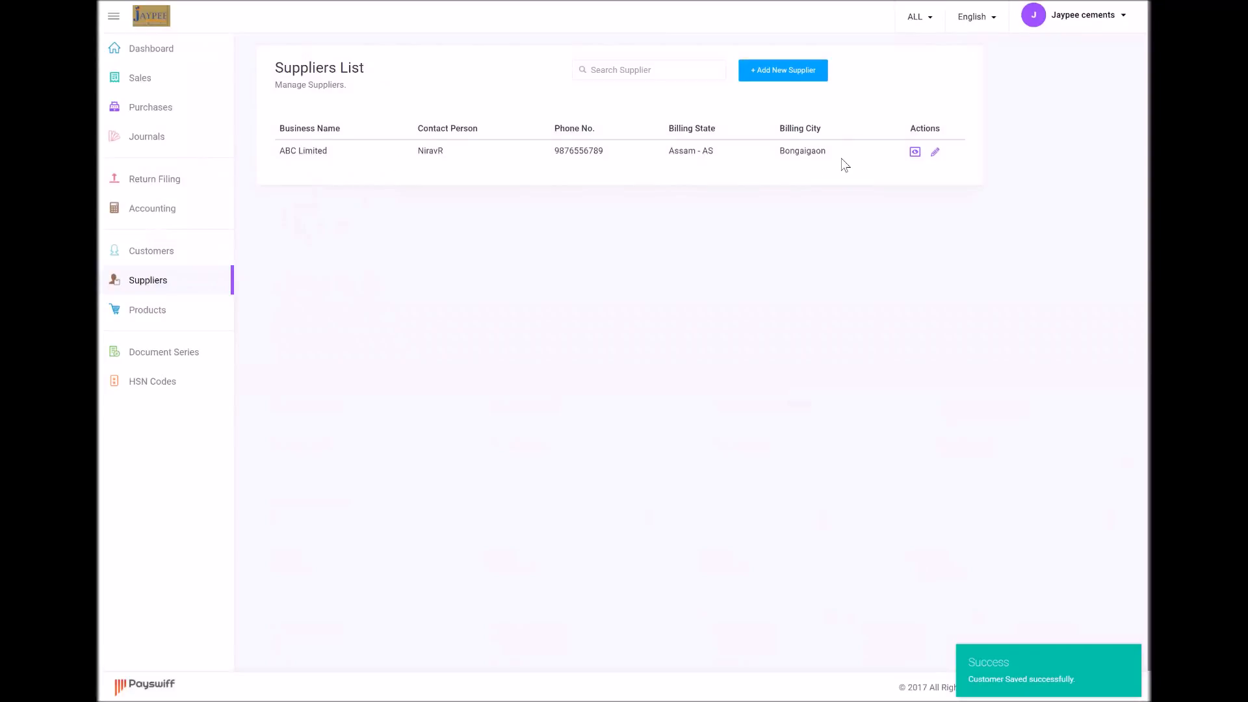
left_click(915, 153)
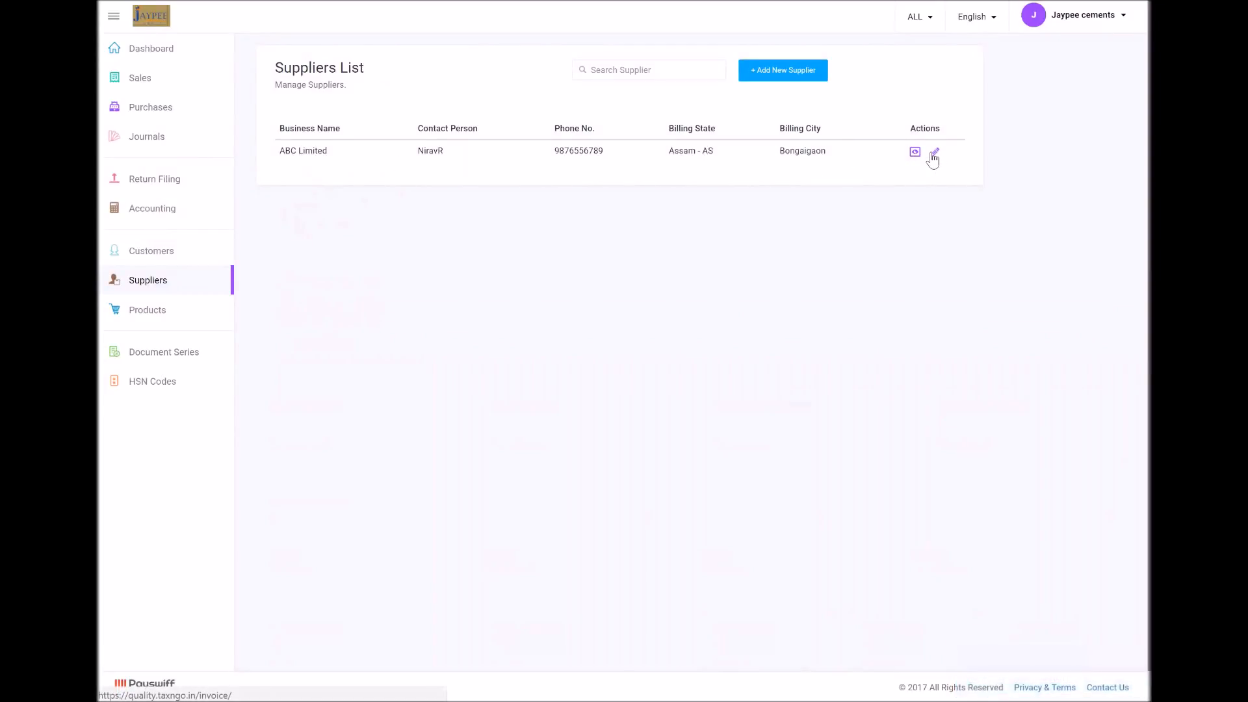
Check ABC Limited in Edit Supplier without changes, then show its Supplier Details panel
left_click(935, 154)
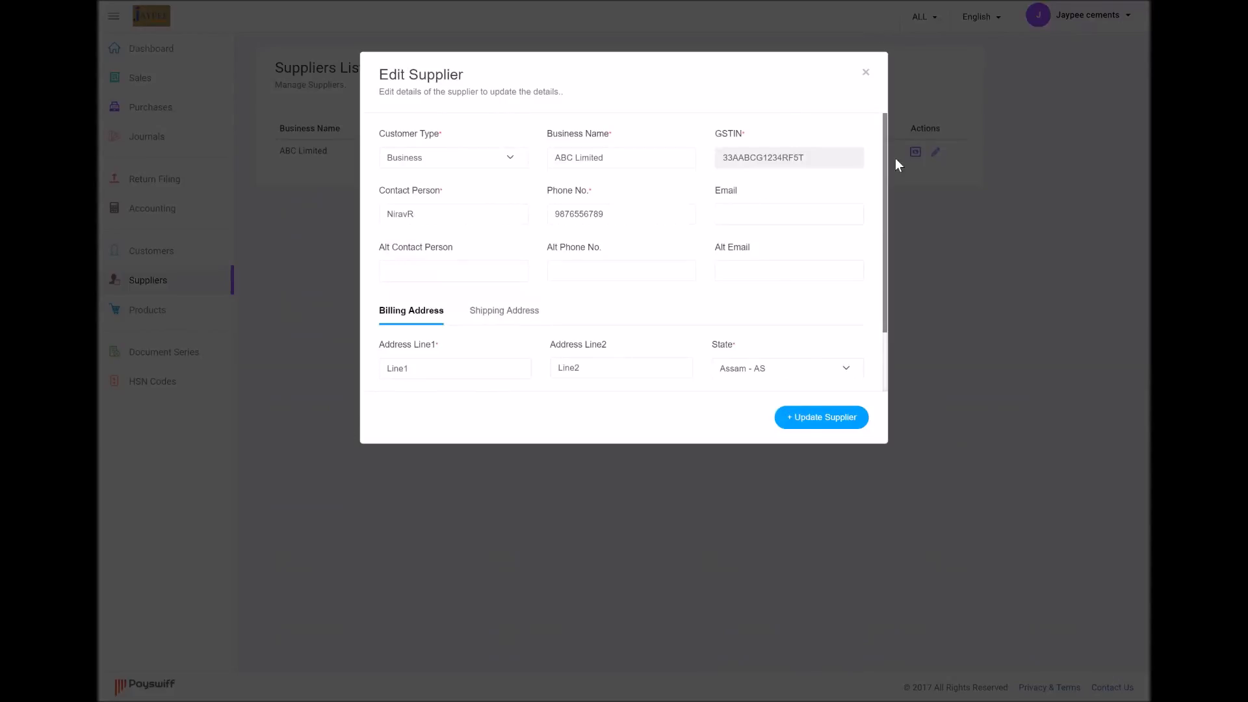
left_click(866, 76)
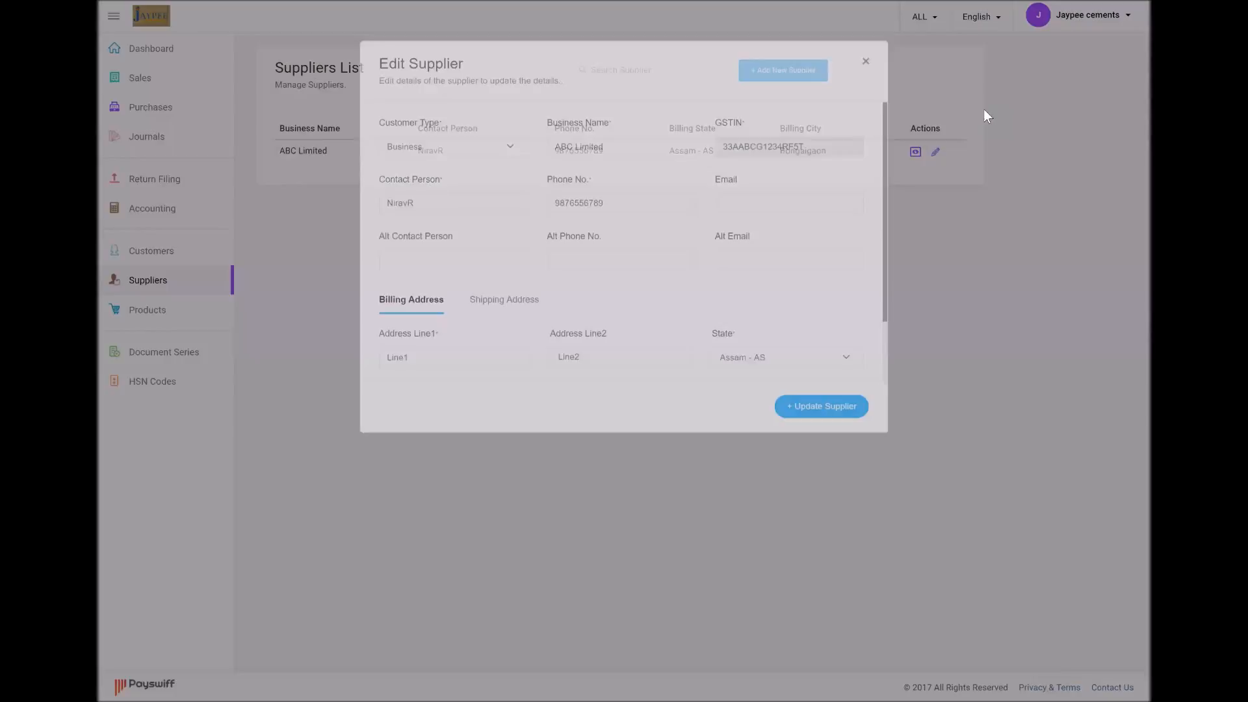
left_click(916, 153)
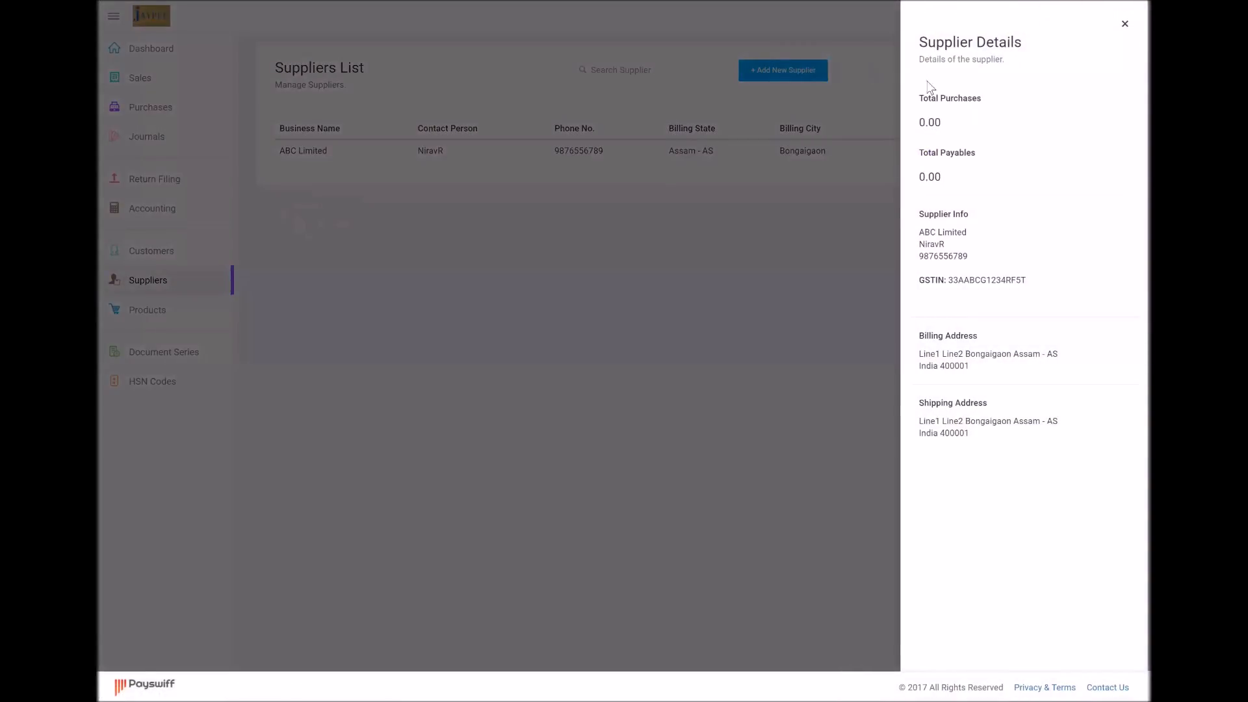
Review ABC Limited's Total Purchases, GSTIN and Total Payables, then close the details panel
left_click_drag(946, 123, 921, 137)
left_click_drag(942, 180, 908, 181)
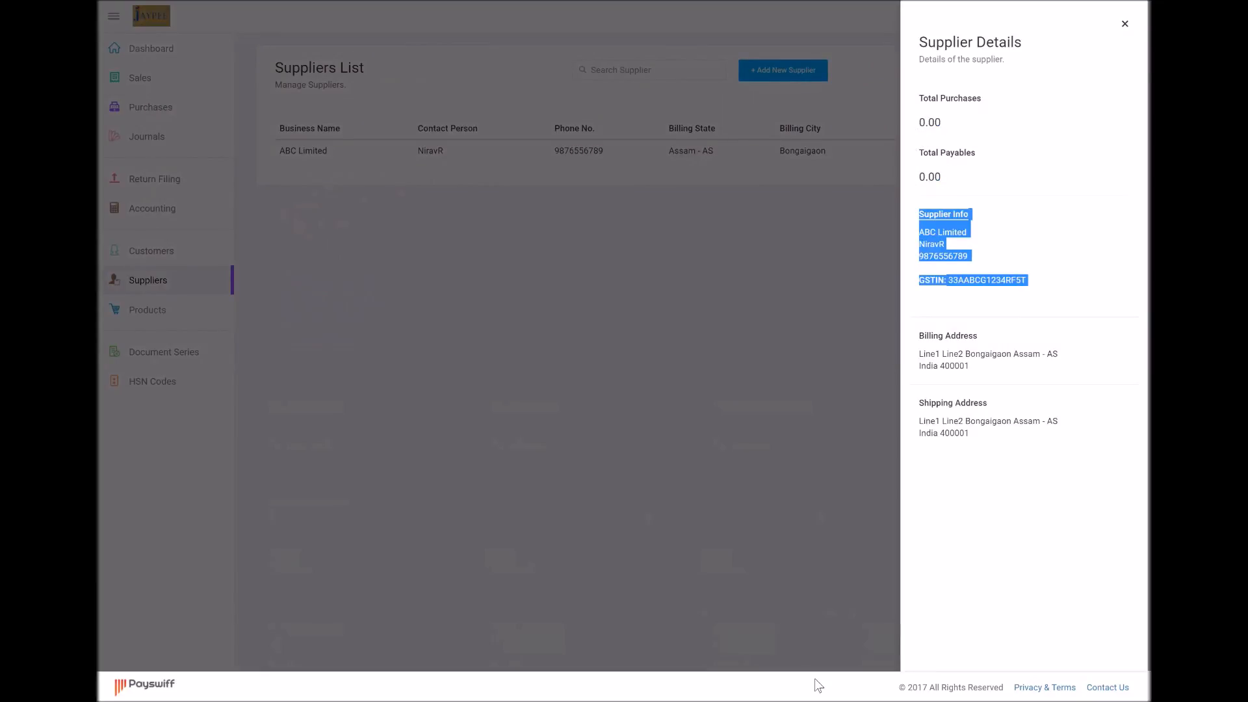
left_click(936, 214)
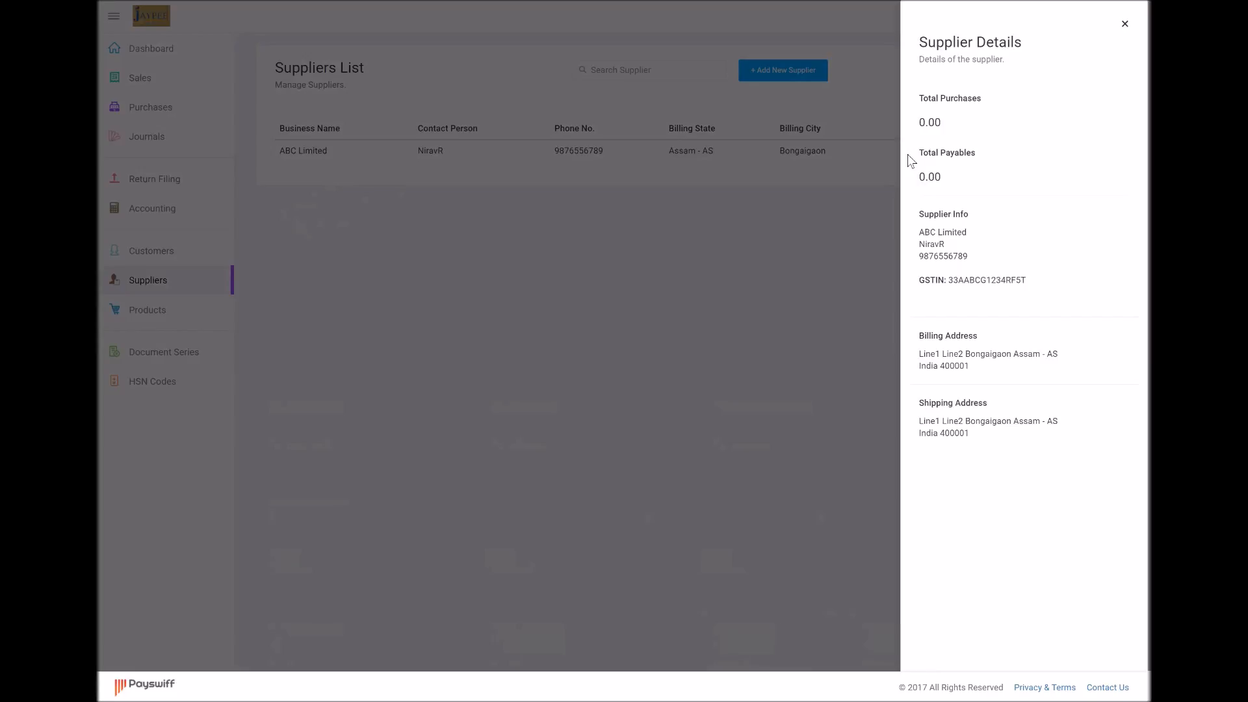
left_click_drag(953, 129, 918, 126)
left_click_drag(1031, 289, 911, 189)
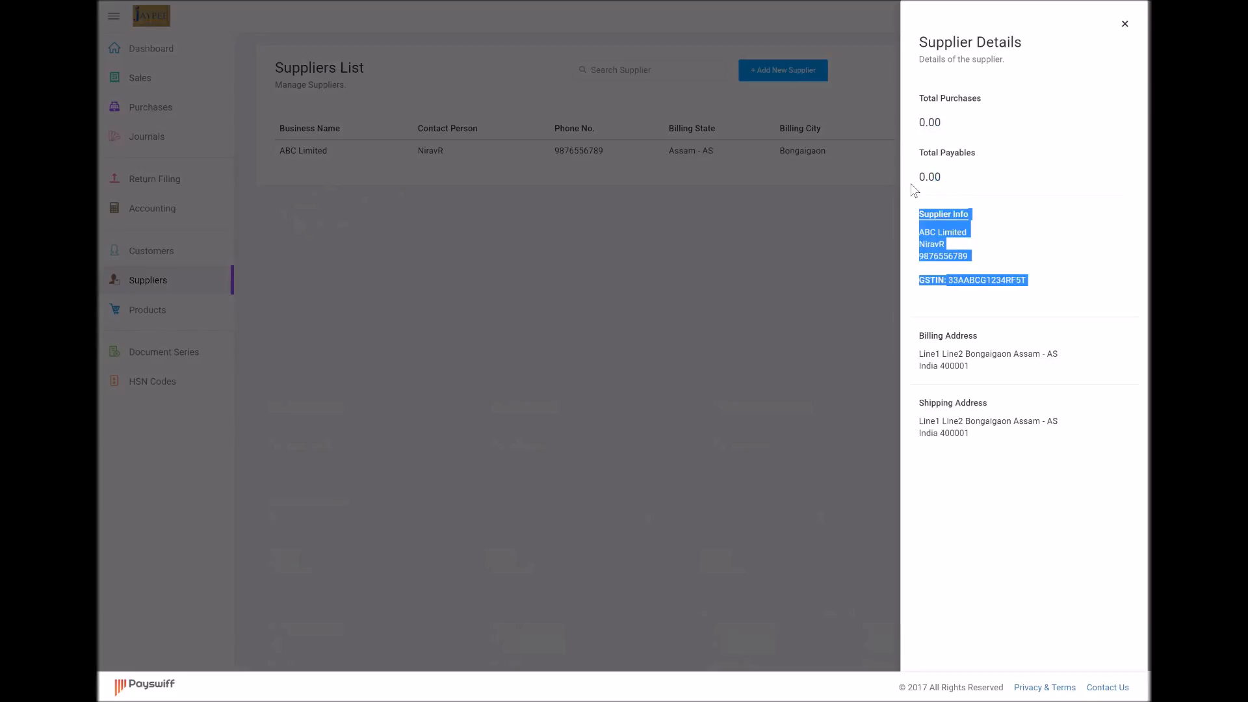
left_click(913, 190)
left_click_drag(942, 177, 925, 177)
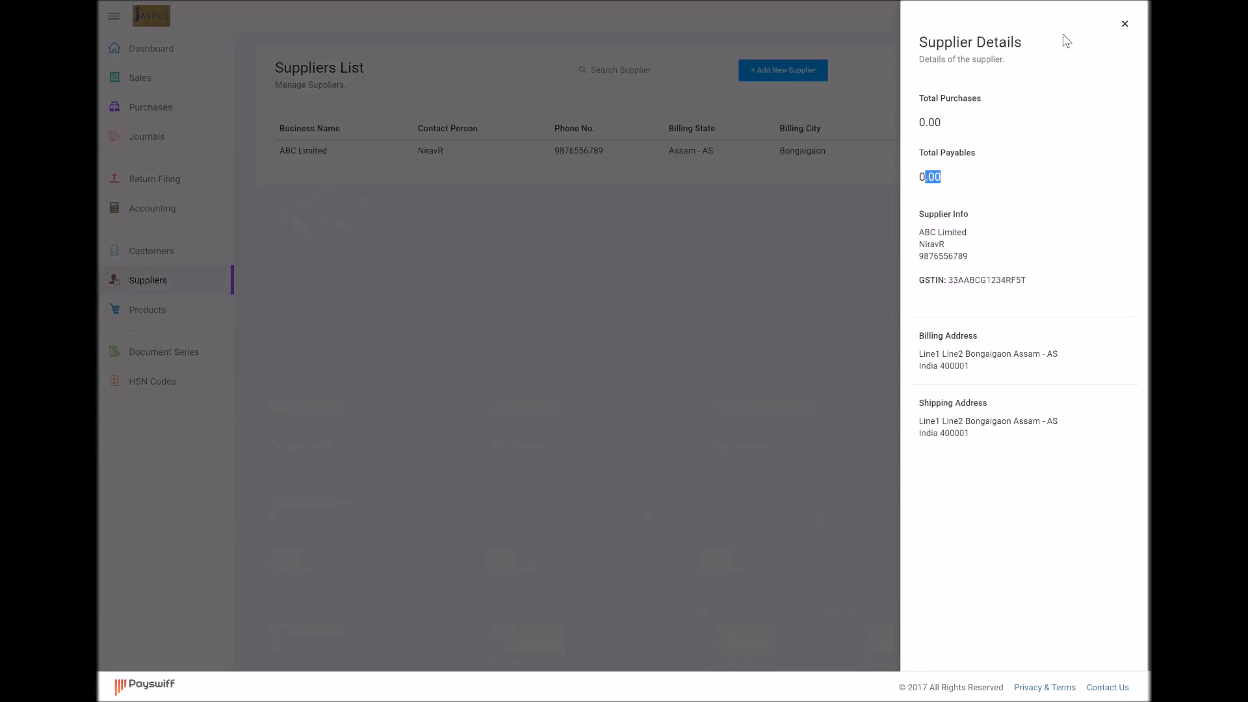
left_click(1125, 25)
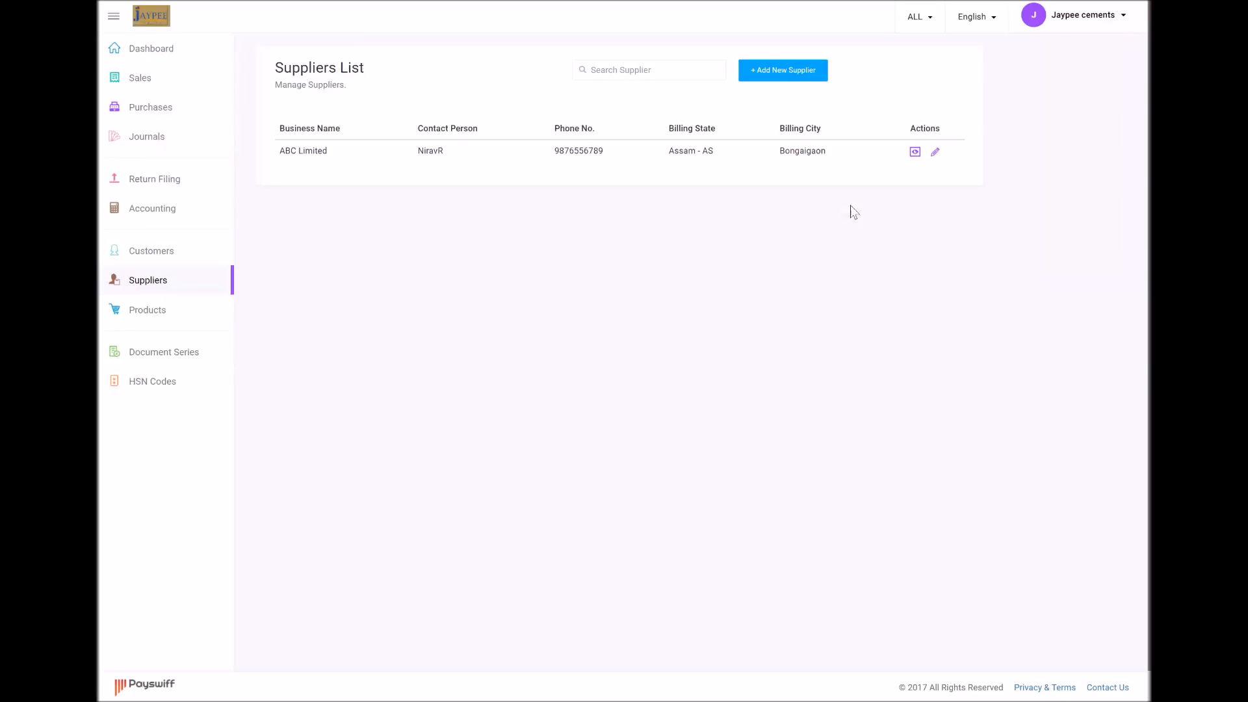
left_click(792, 82)
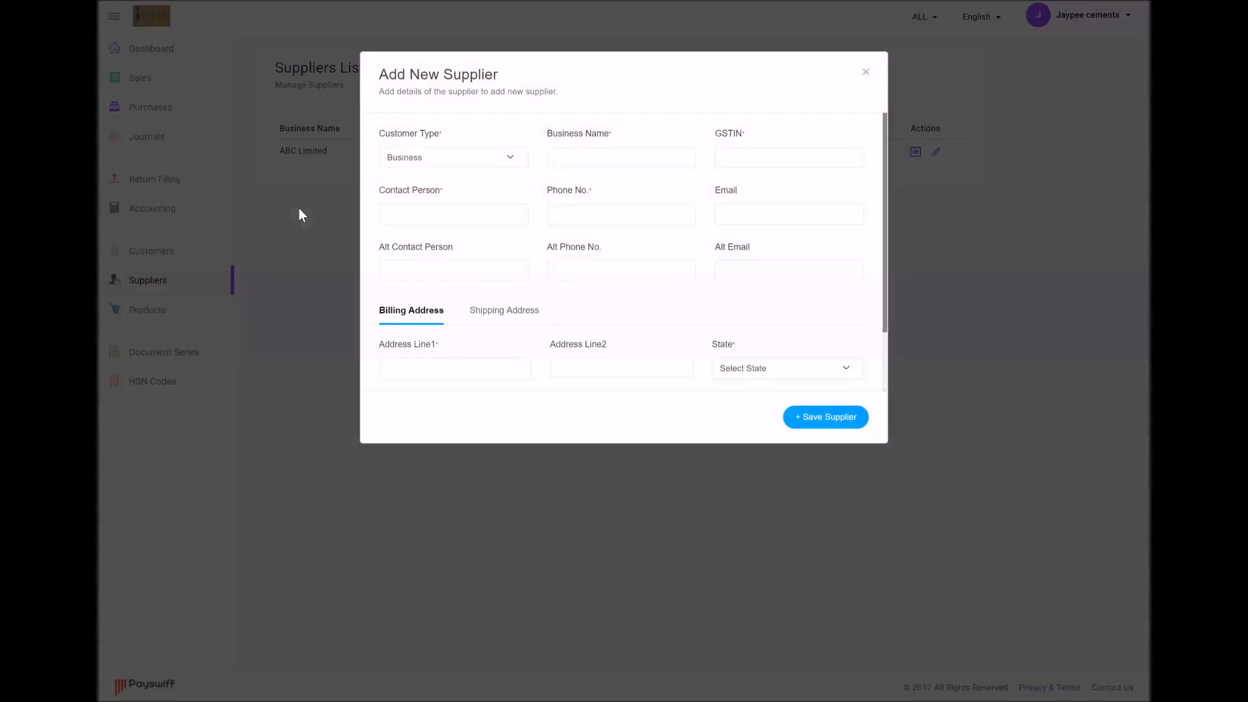
left_click(397, 167)
left_click(399, 205)
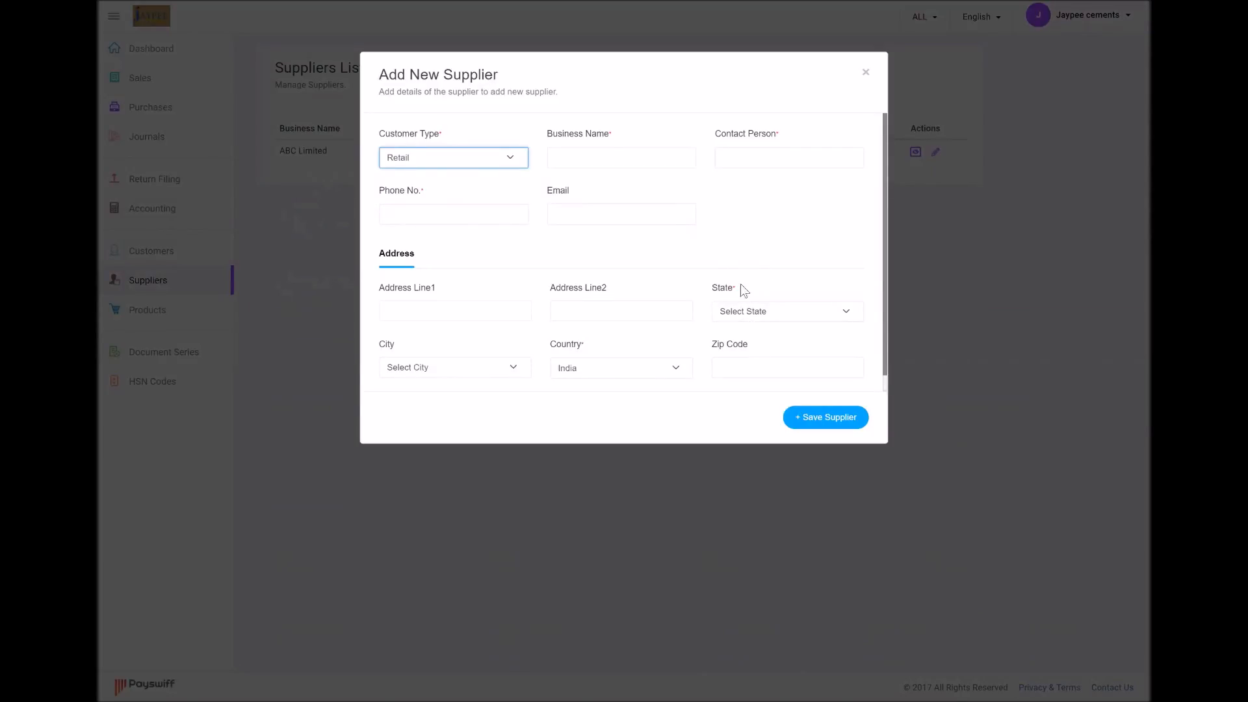
left_click(760, 319)
left_click(764, 323)
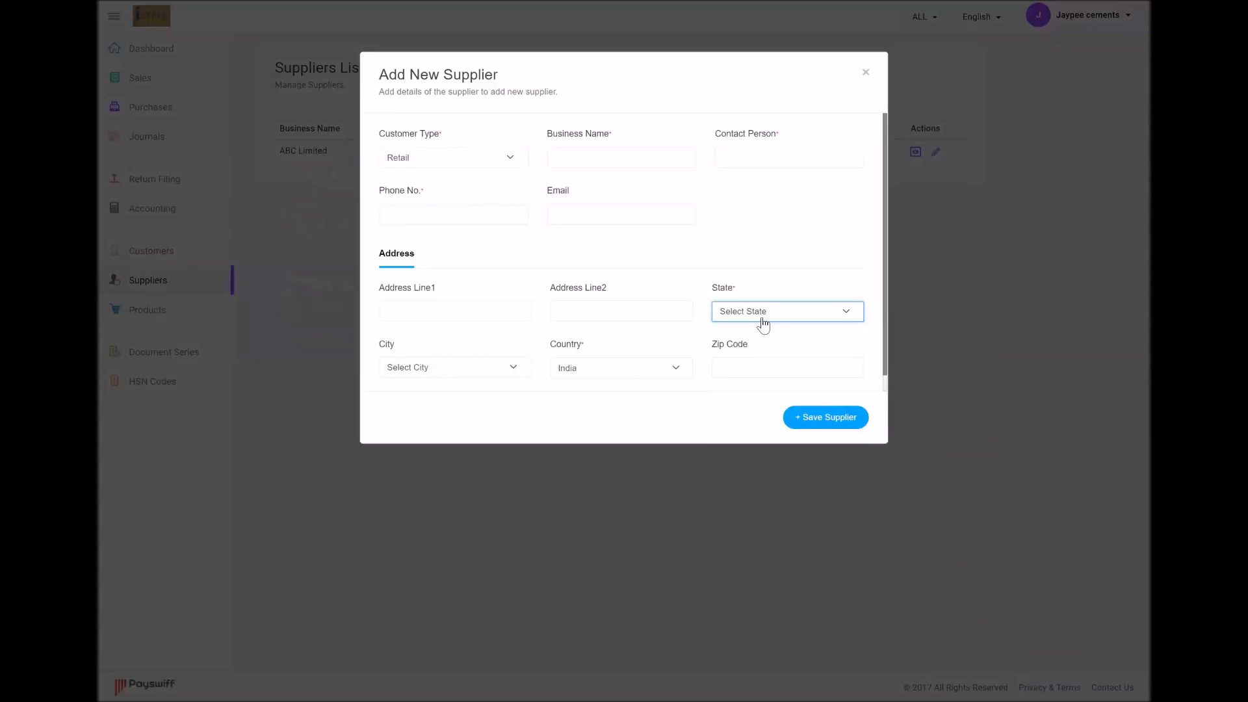
left_click(868, 74)
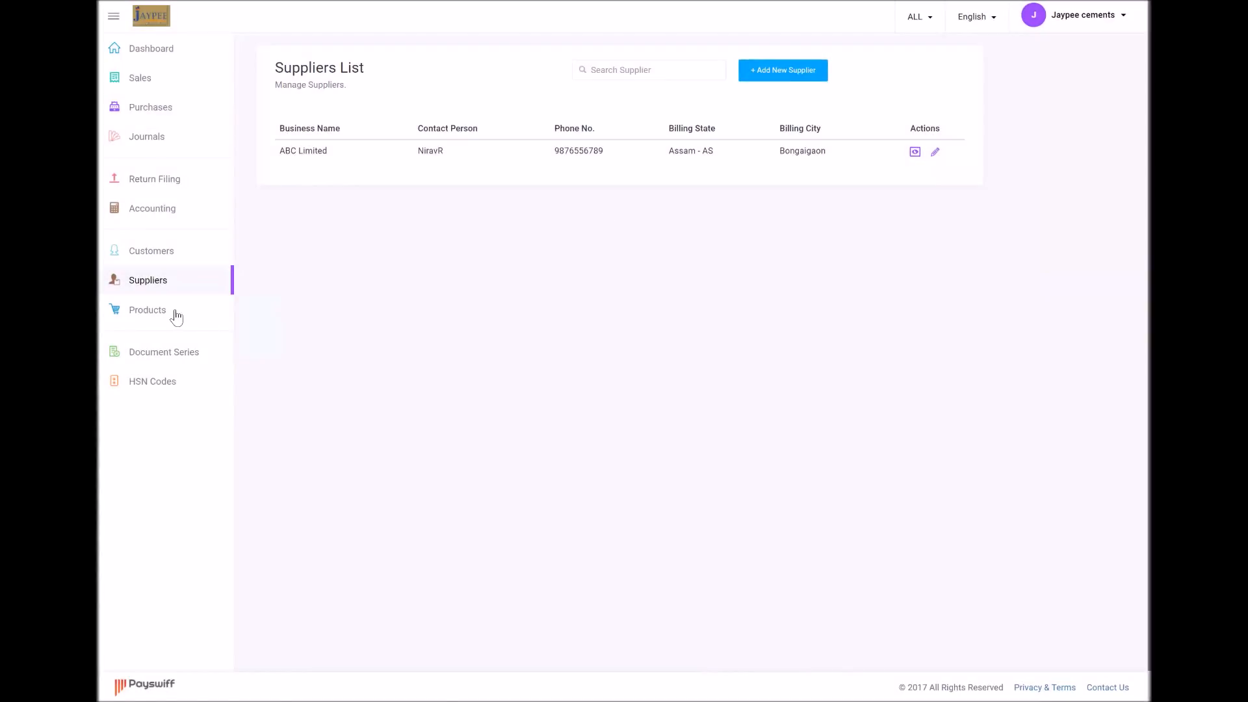
Go to the Customers List and look at Add New Customer's customer types without saving
left_click(166, 259)
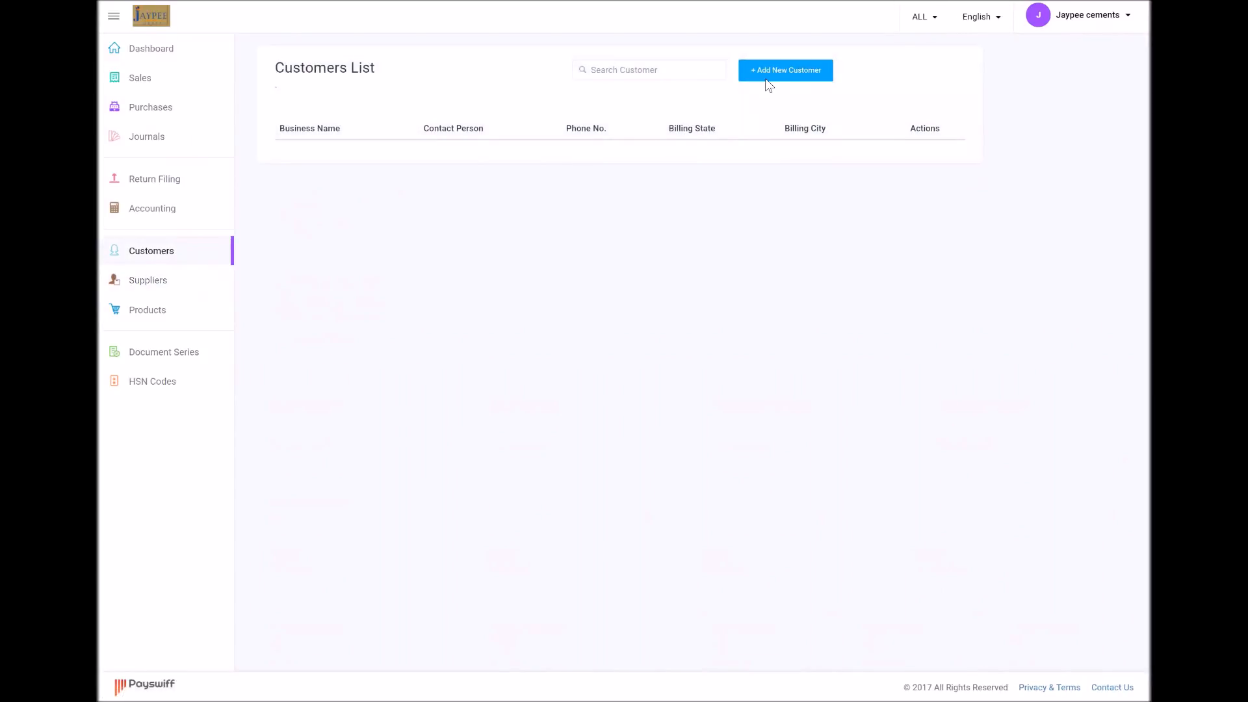
left_click(766, 79)
left_click(478, 158)
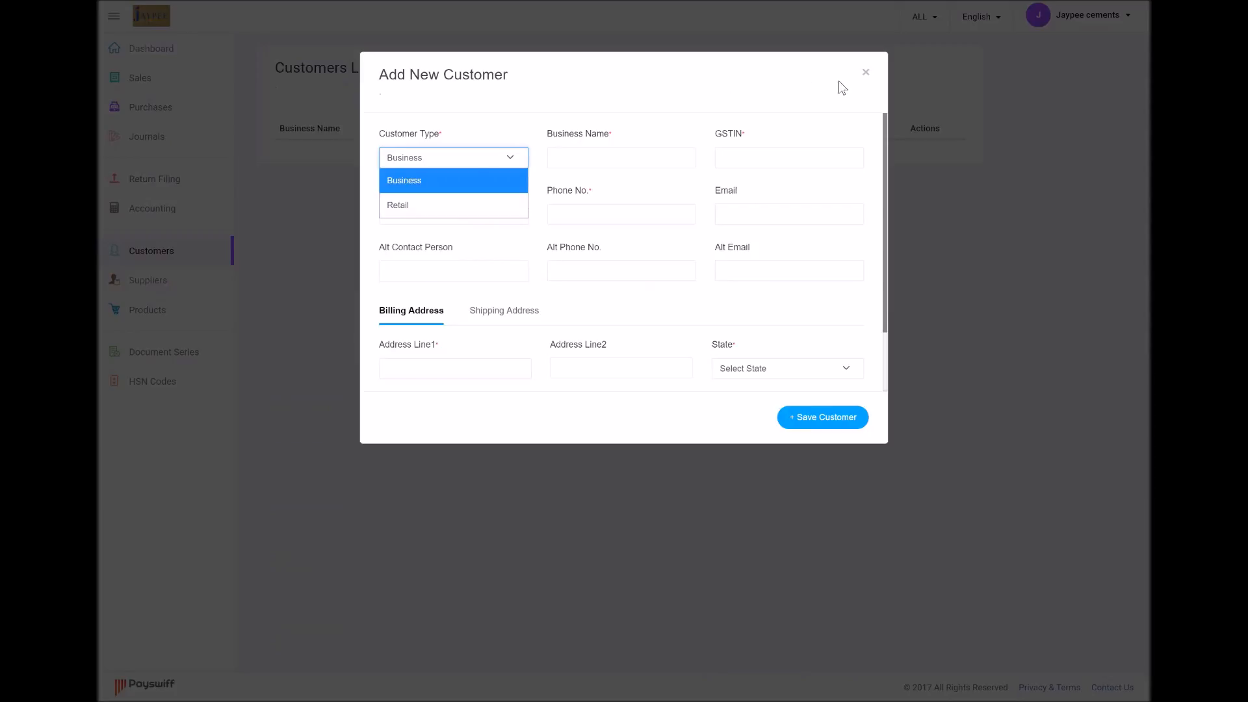
left_click(866, 74)
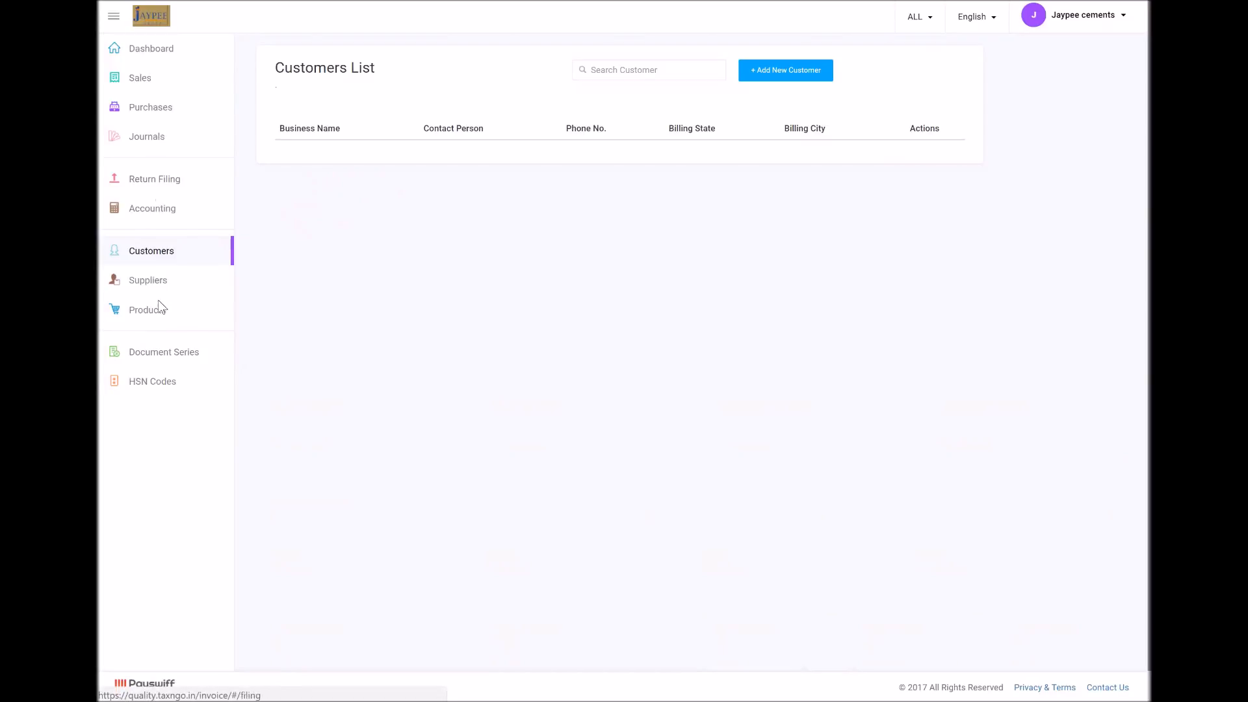
Open the Dashboard and scroll through its Getting Started steps and Revenue Analysis chart
left_click(167, 49)
scroll(689, 418, "down", 5)
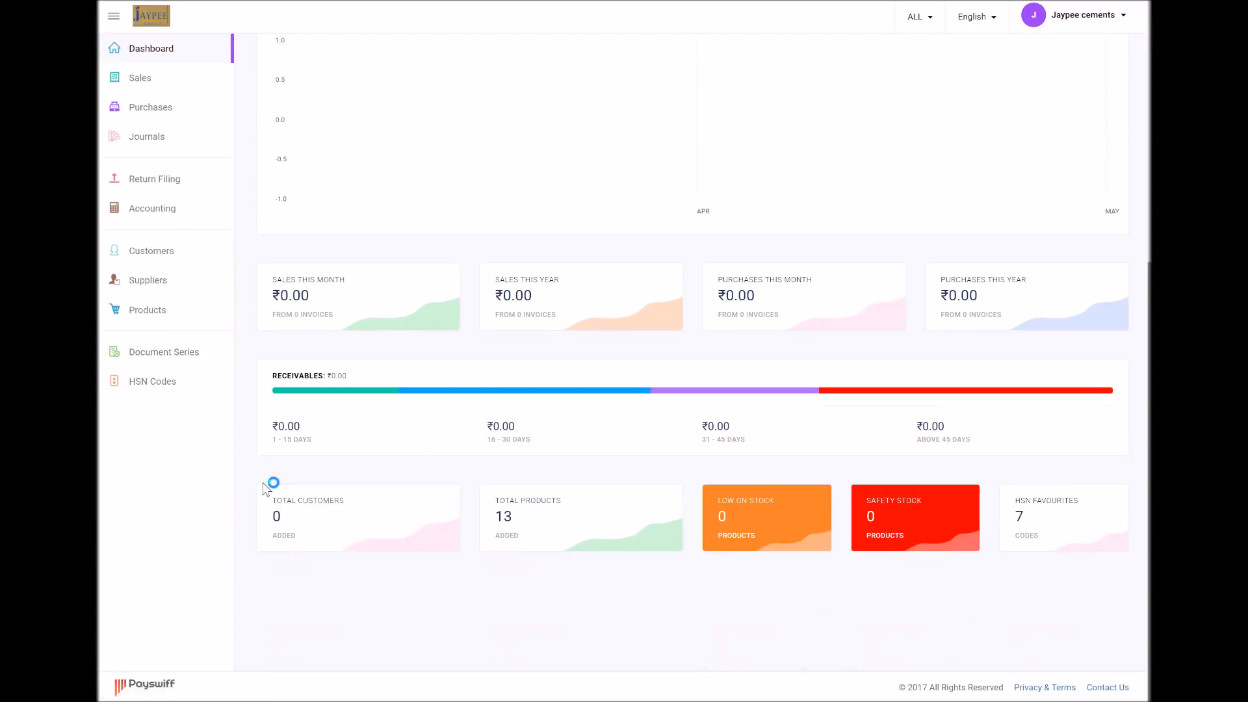
scroll(399, 401, "up", 4)
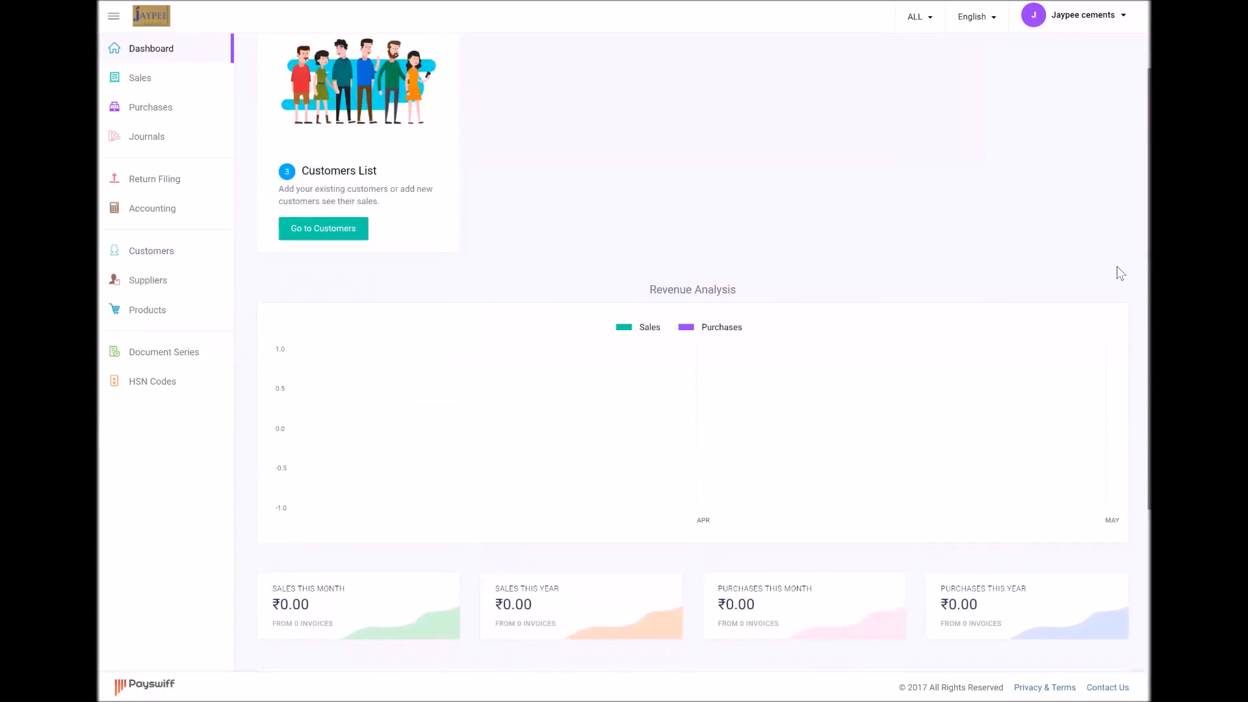
scroll(1117, 267, "up", 2)
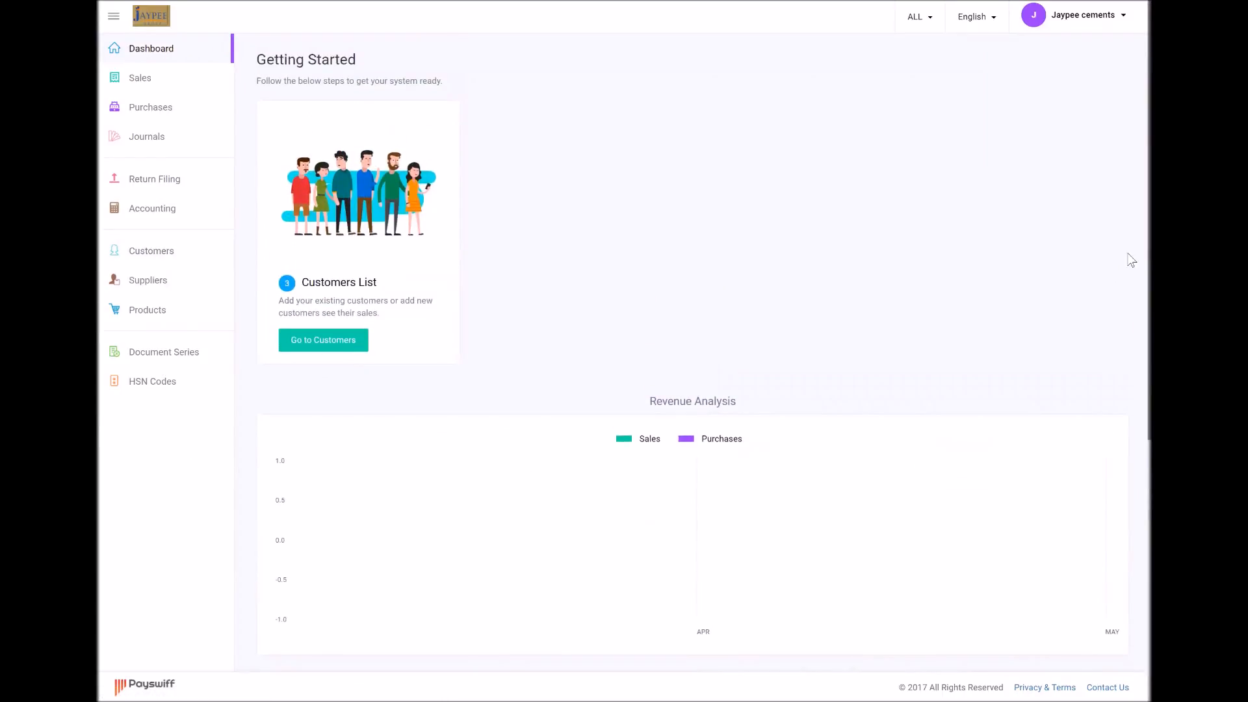